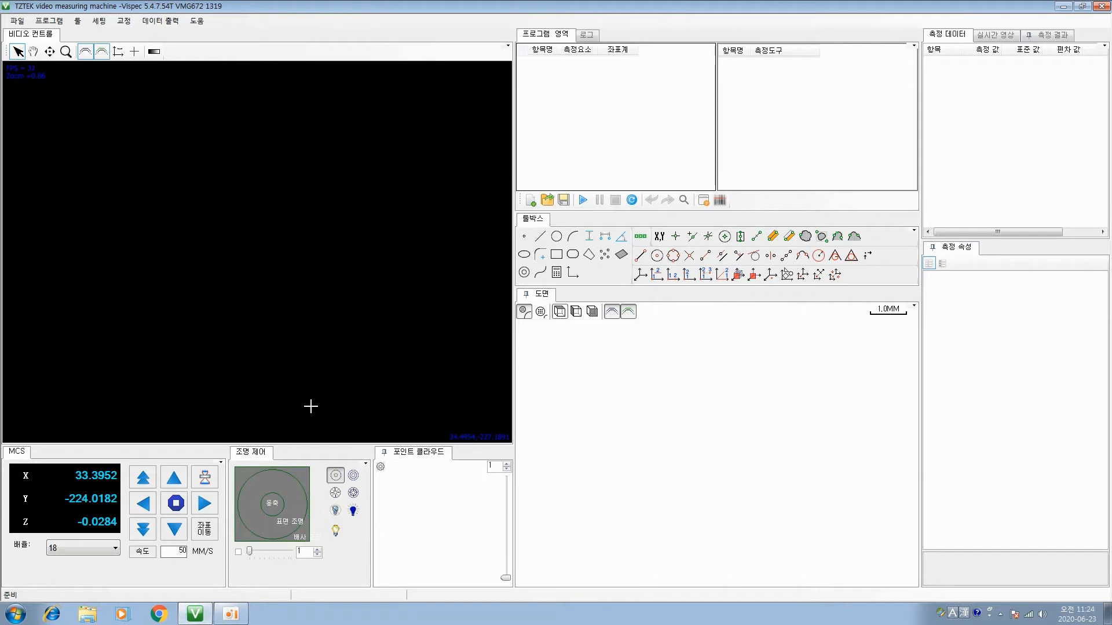
Try the backlight and the surface light one after the other at brightness 129, switching each off again
left_click(306, 478)
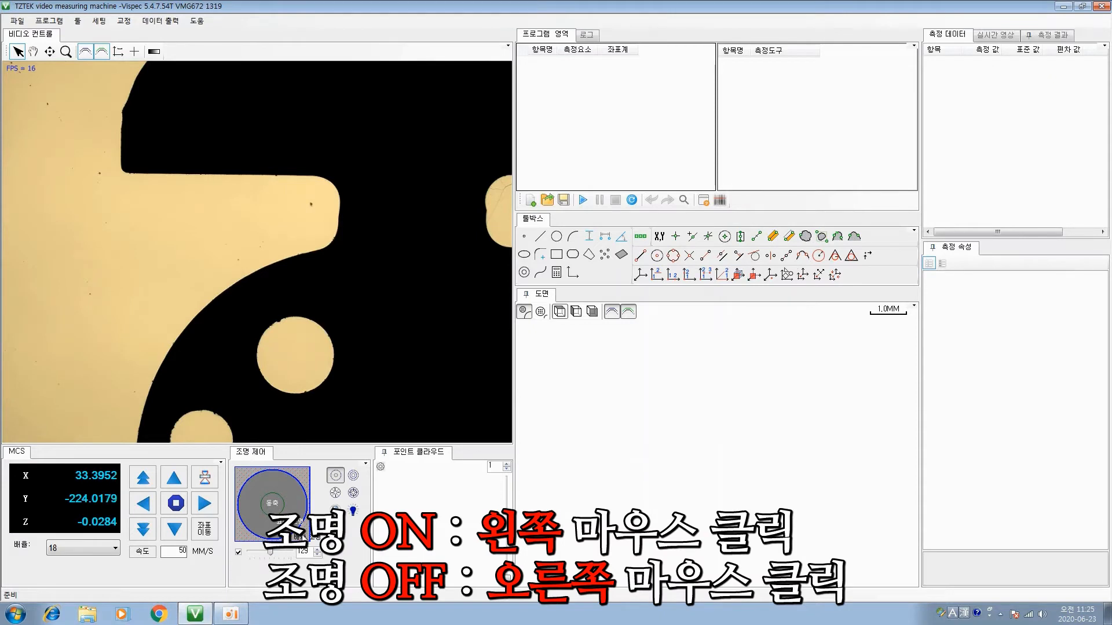
right_click(300, 535)
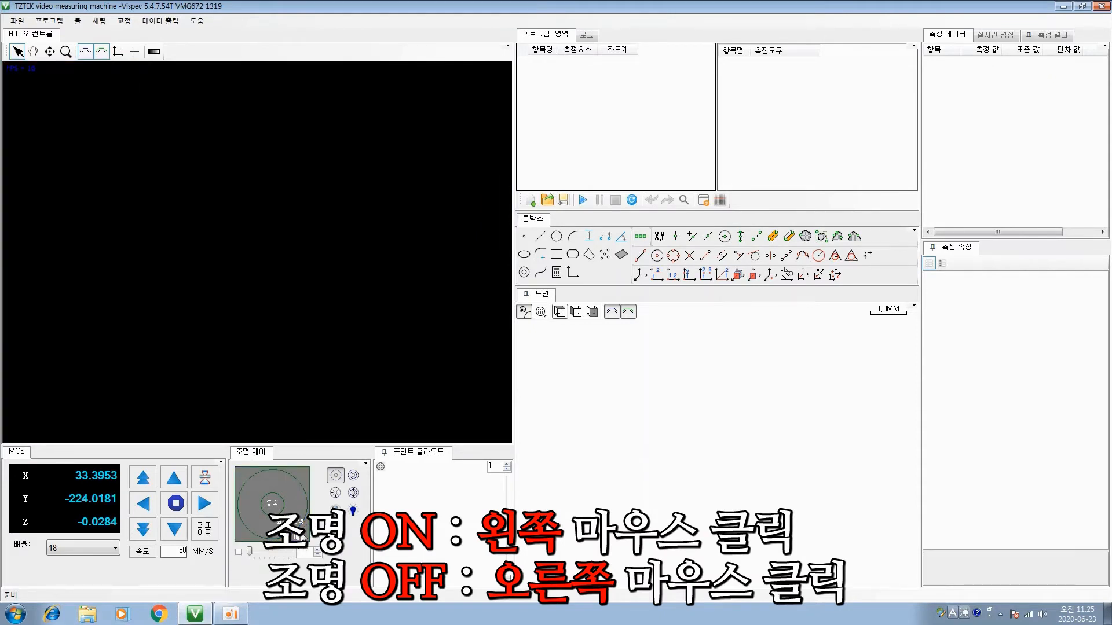
left_click(301, 537)
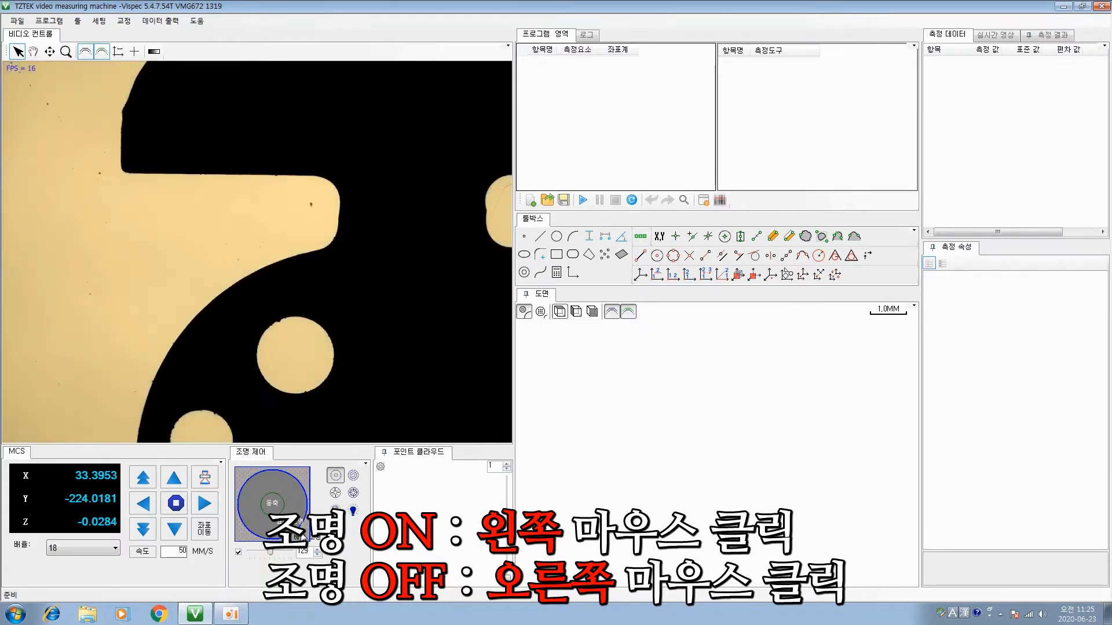
right_click(302, 537)
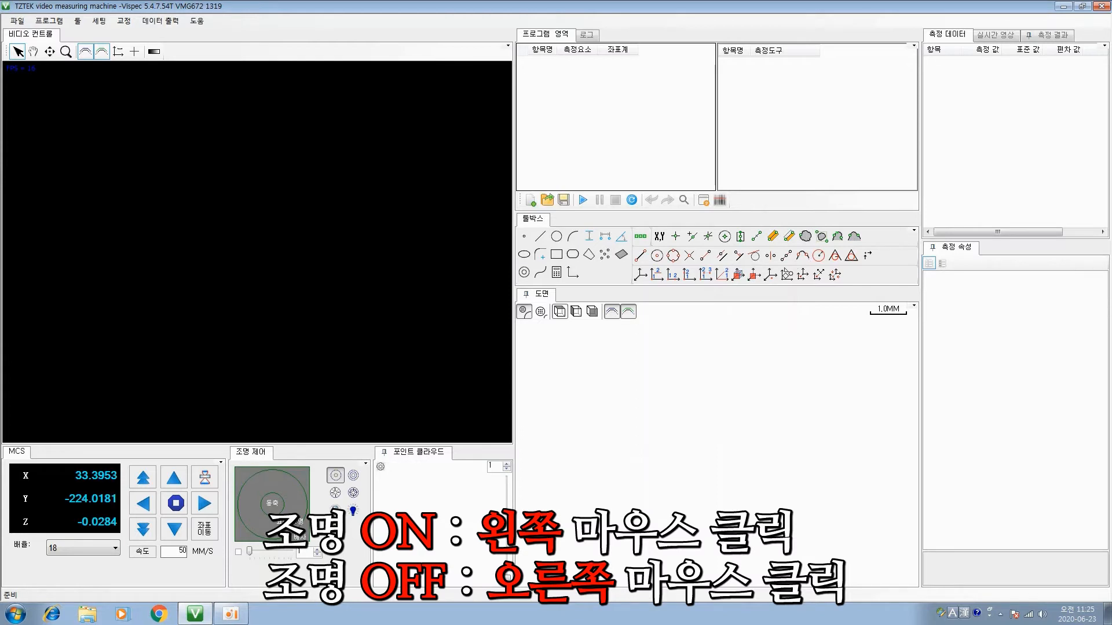
left_click(302, 537)
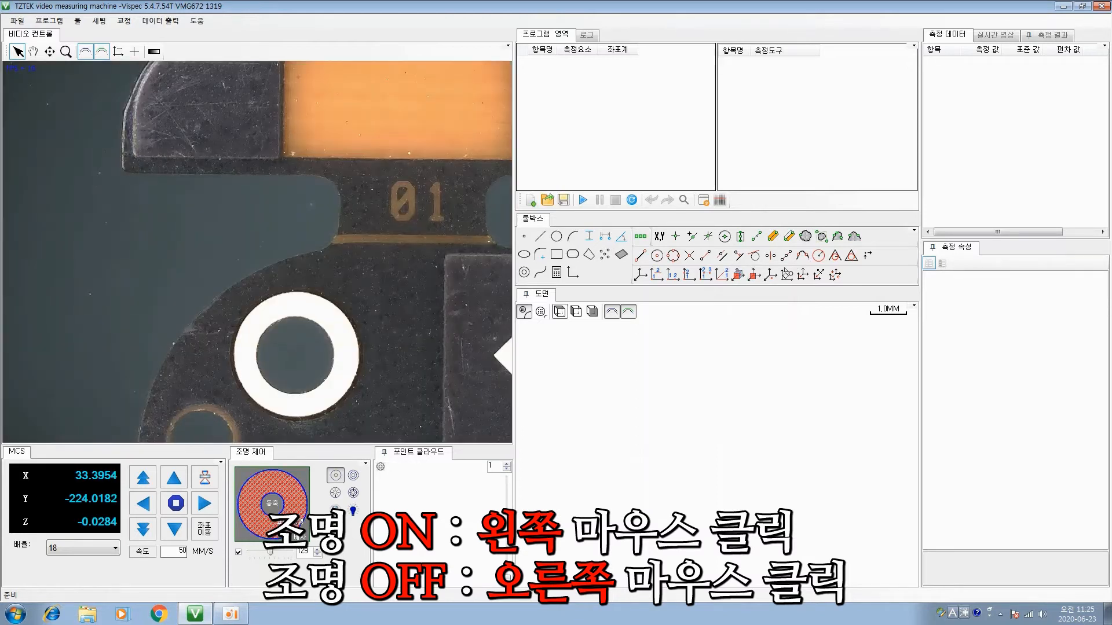
right_click(294, 520)
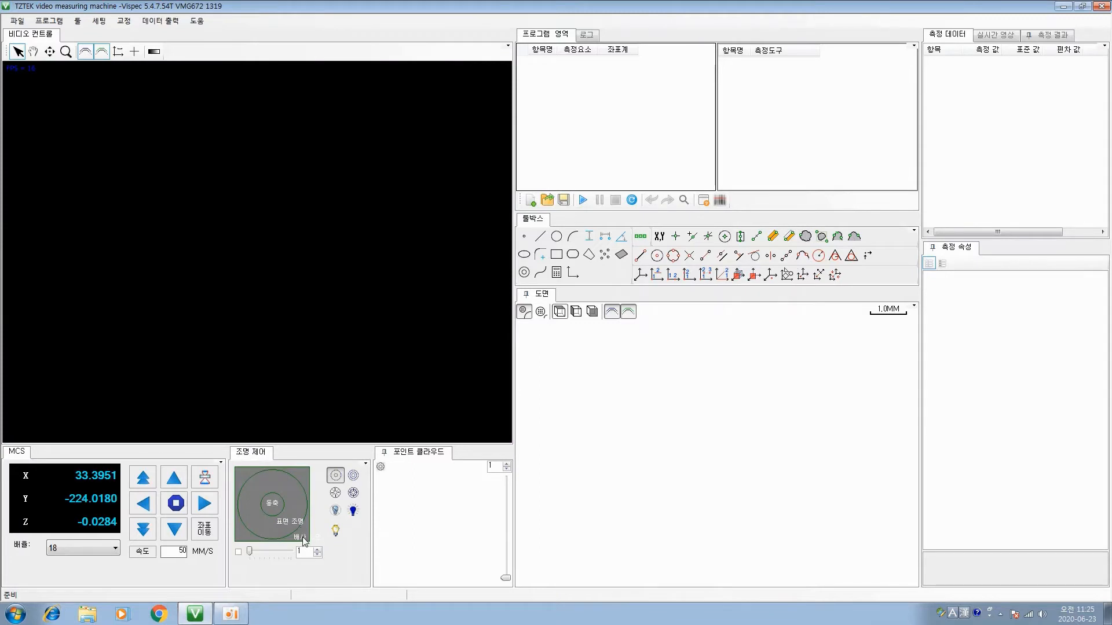
Turn on the backlight, surface light and coaxial light together at brightness 129
left_click(302, 533)
left_click(294, 523)
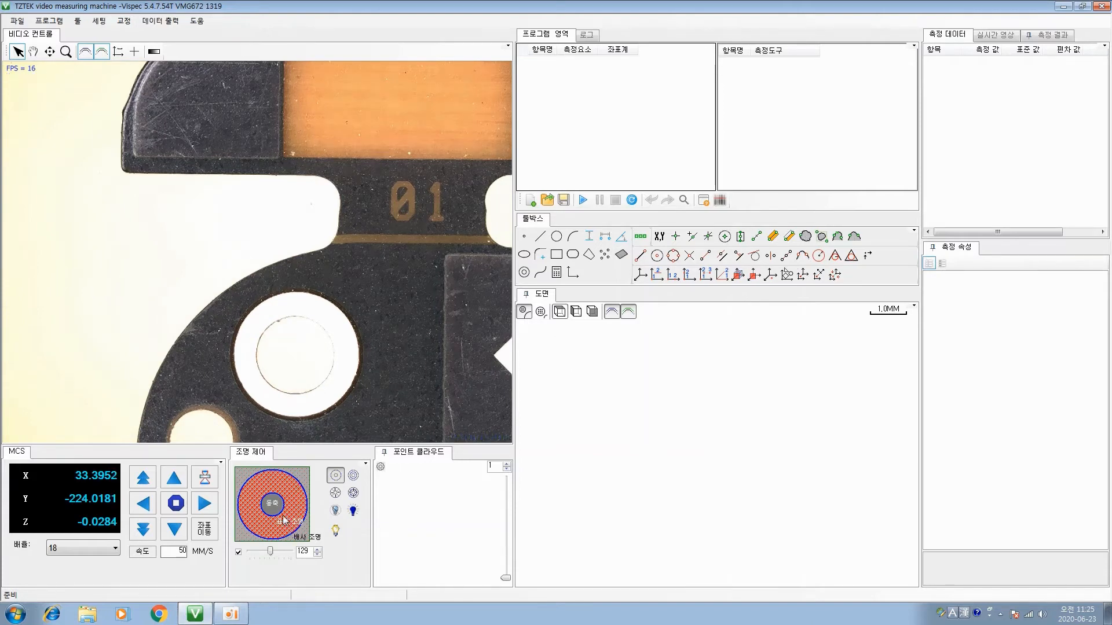
left_click(279, 513)
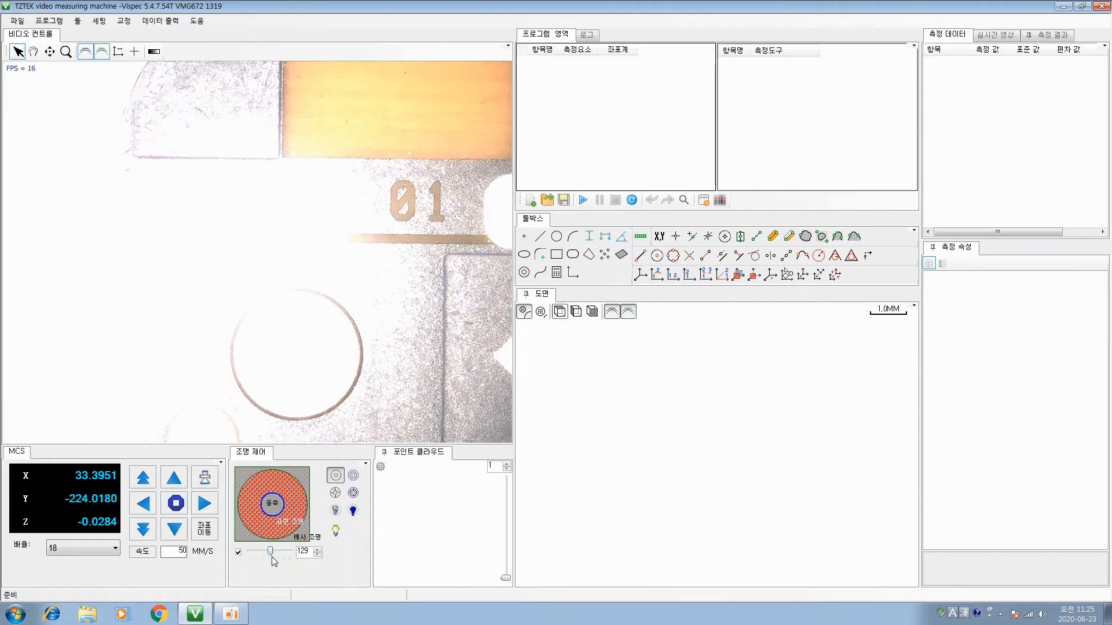
Switch the surface light off and lower the coaxial light to 33 with the backlight still on
left_click(284, 528)
left_click(300, 536)
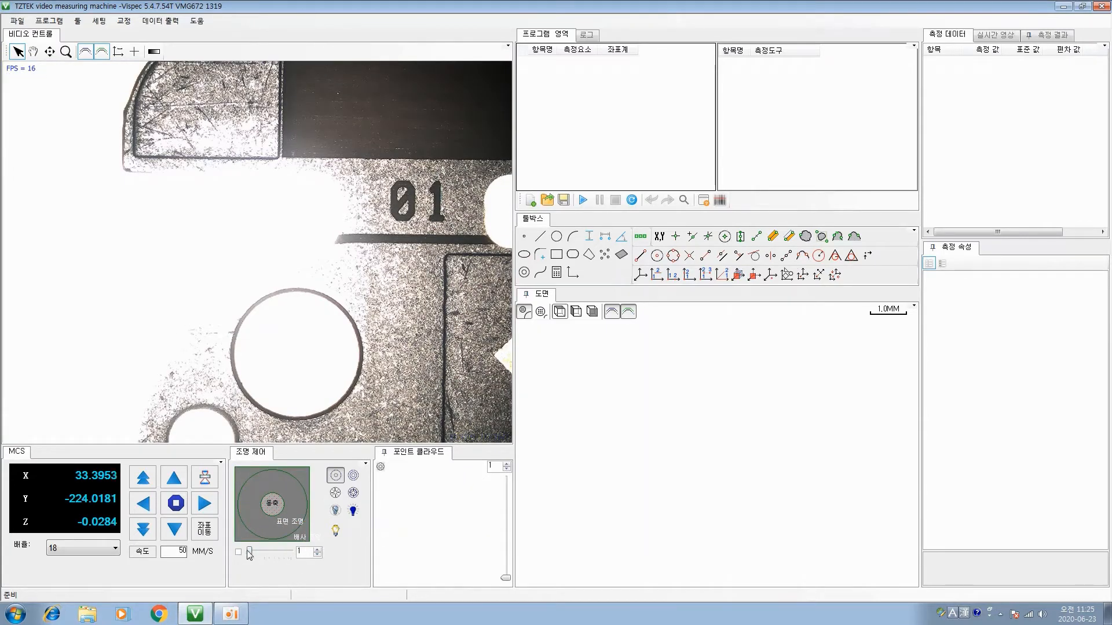
left_click(271, 503)
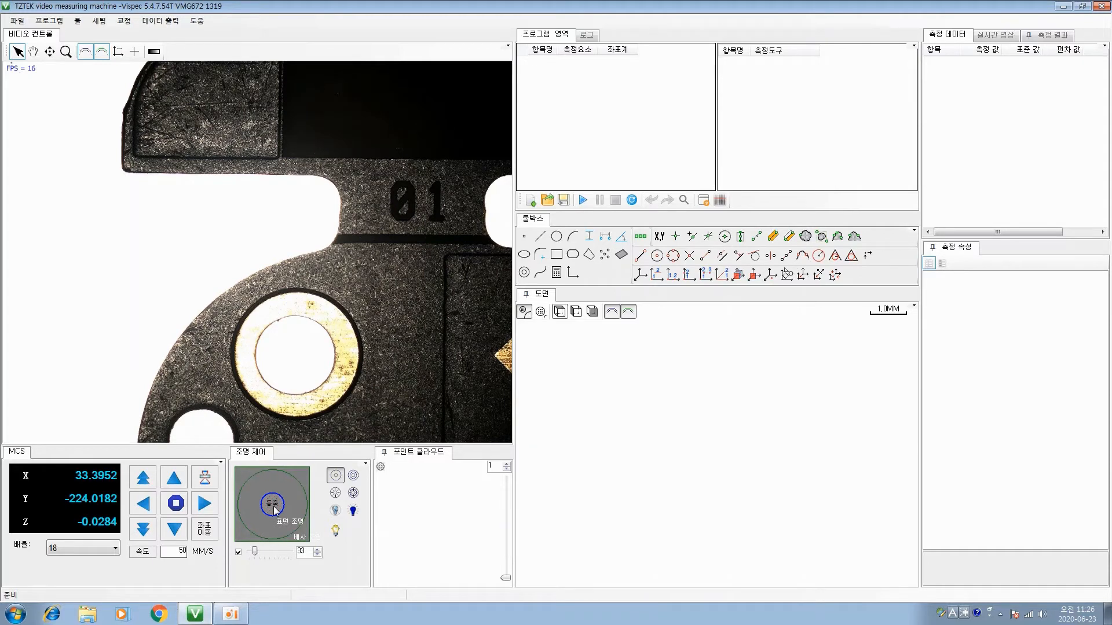
Leave only the backlight on and change the surface light layout to concentric rings, then to segmented rings
left_click(287, 527)
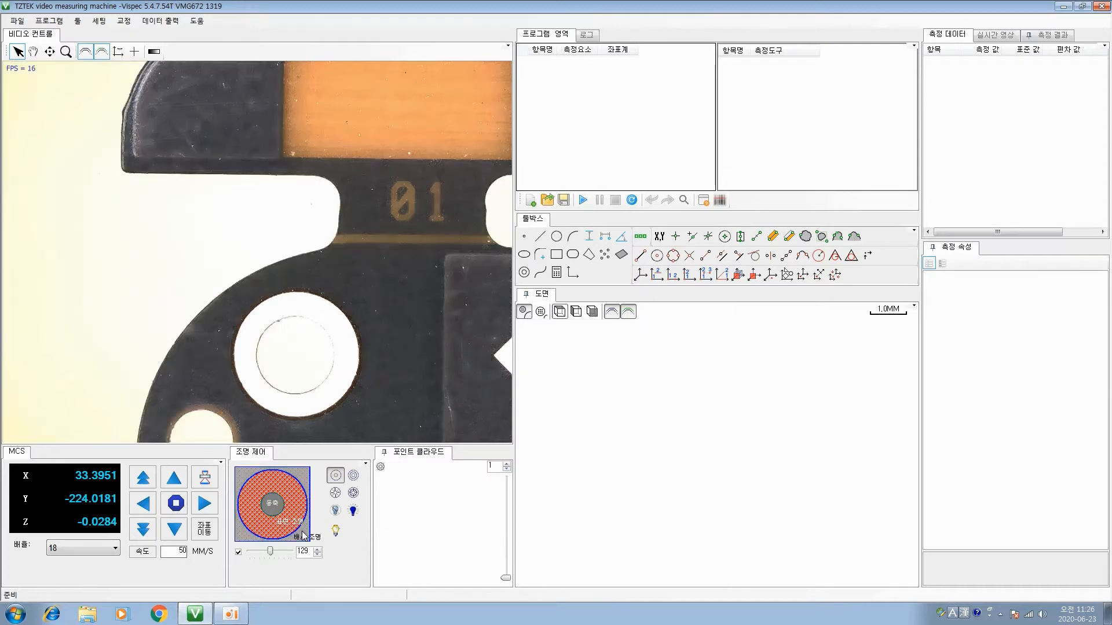
left_click(292, 523)
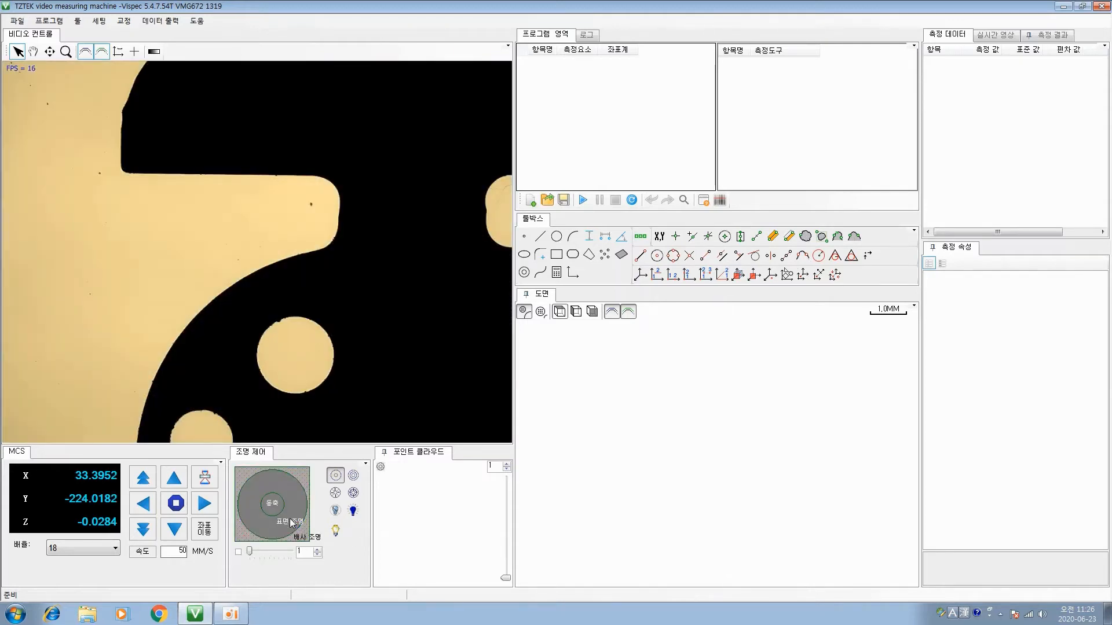
left_click(353, 477)
left_click(353, 493)
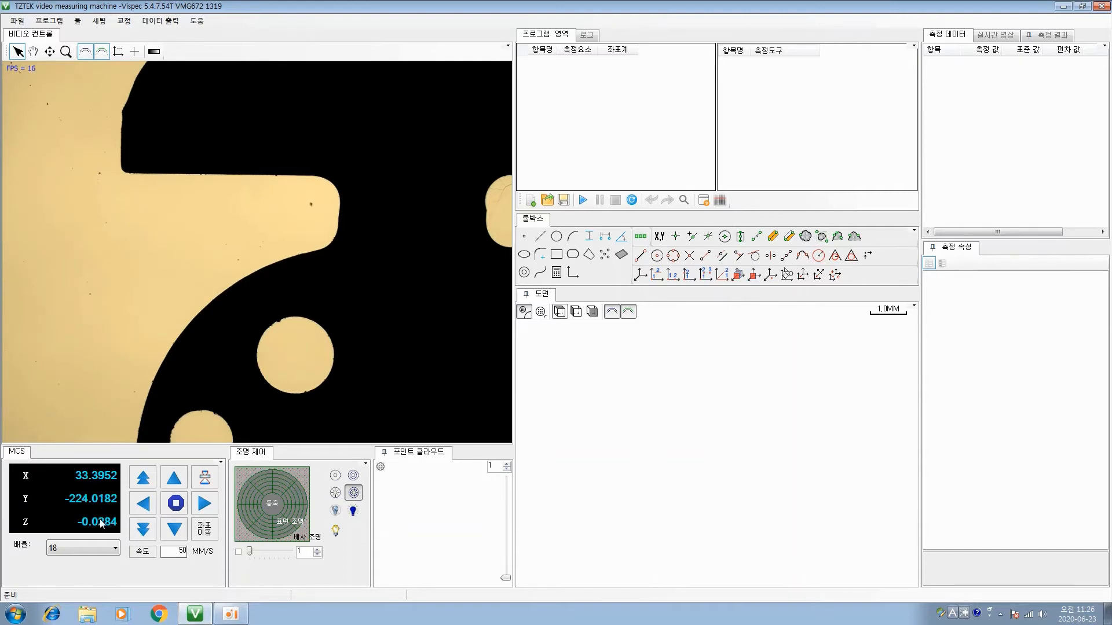
Try the 56x magnification on the part, then return to 18x
left_click(113, 548)
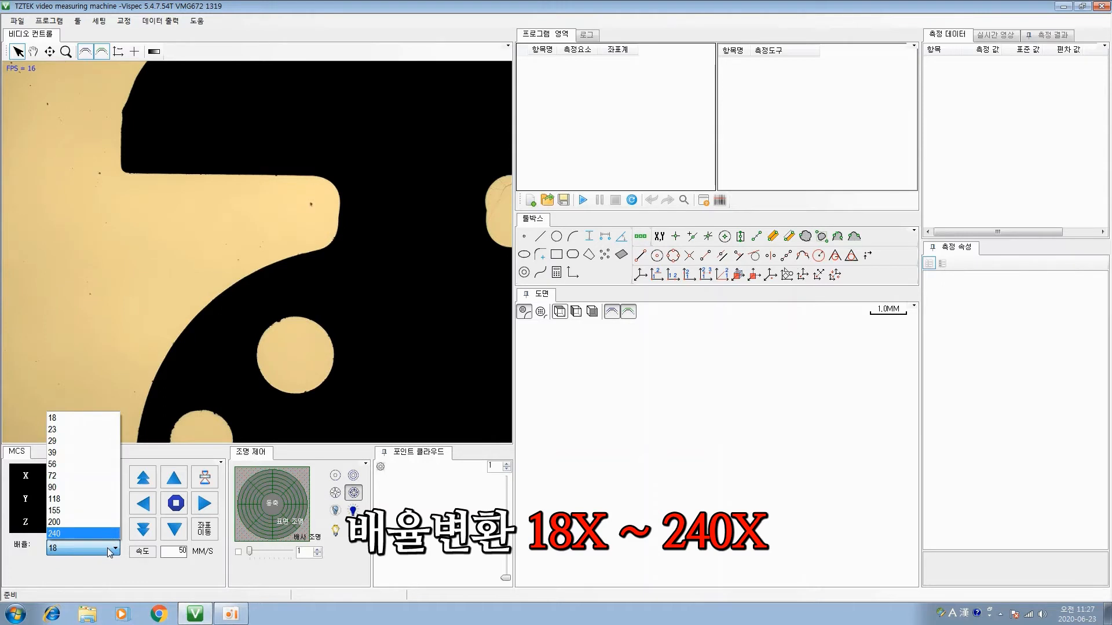
left_click(84, 418)
left_click(95, 548)
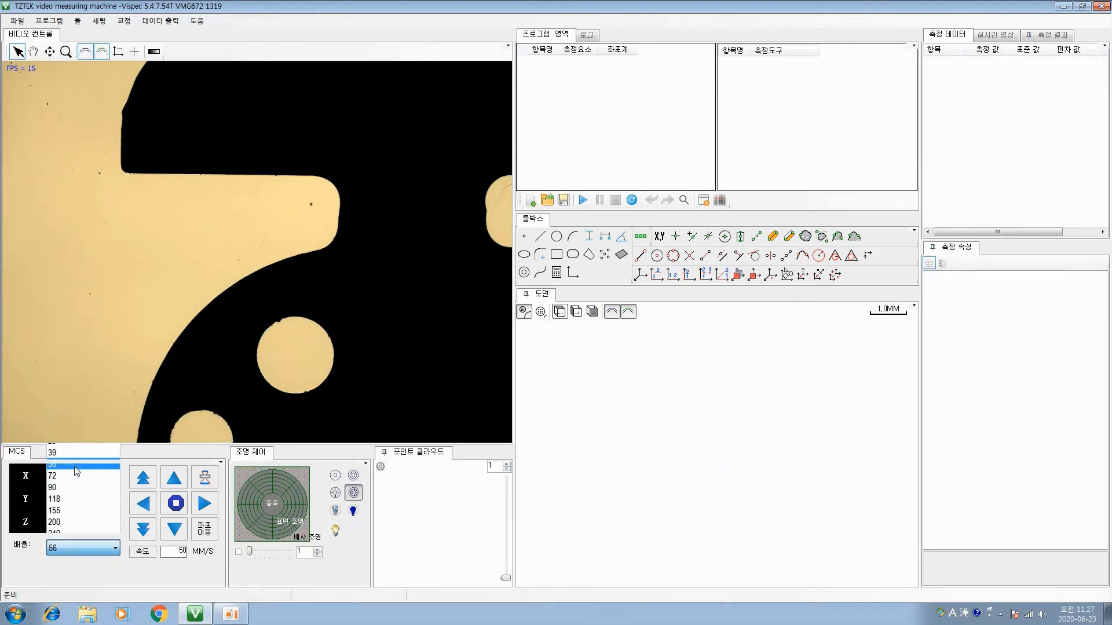
left_click(77, 471)
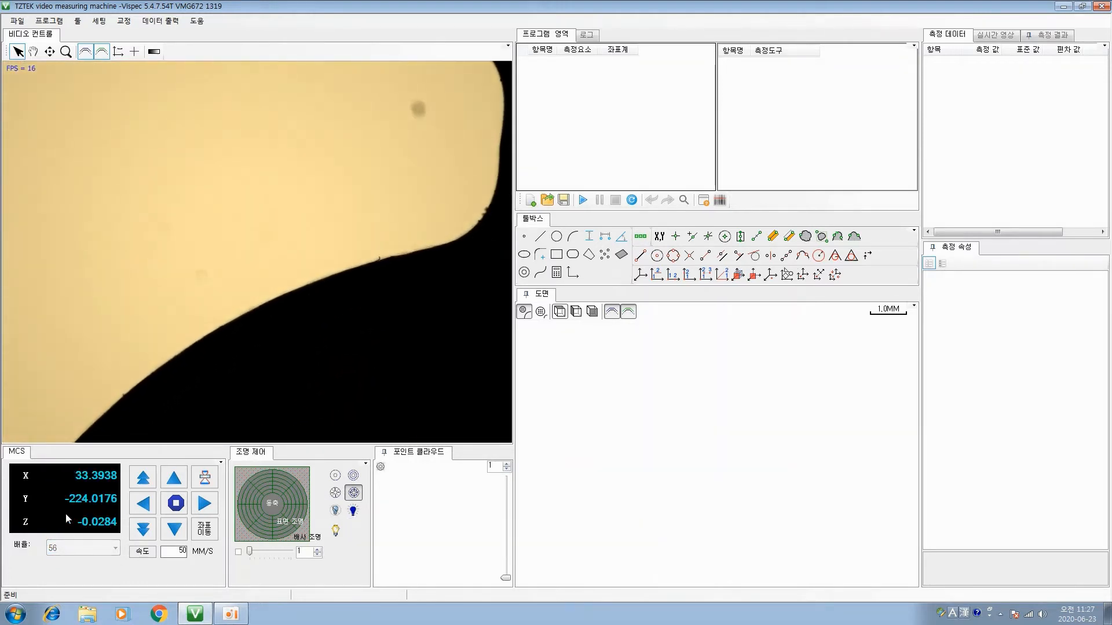
left_click(76, 550)
left_click(50, 418)
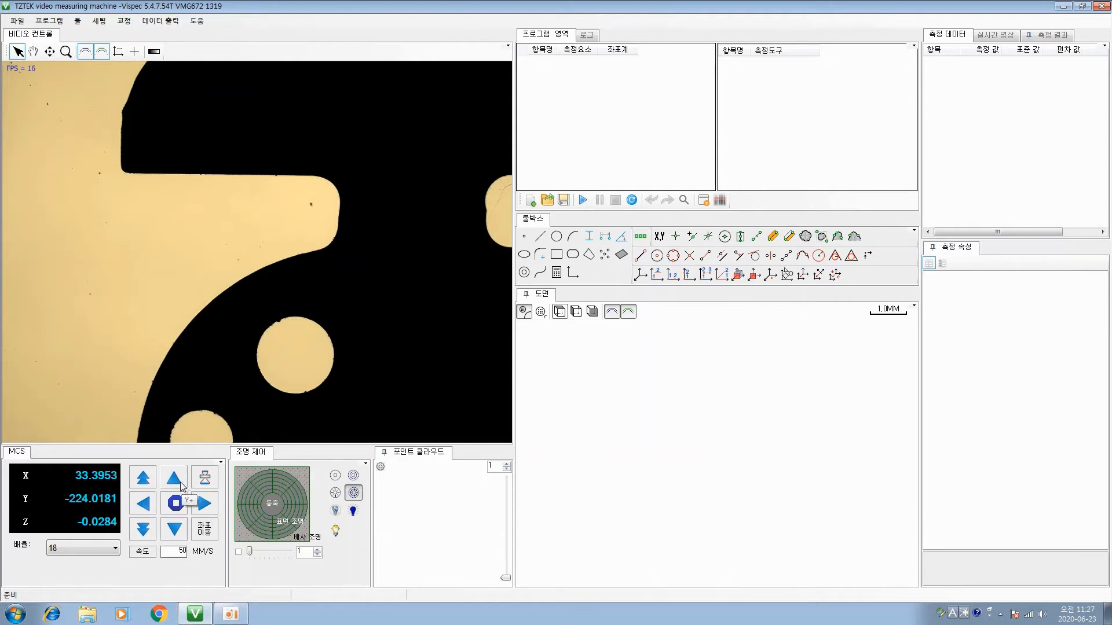
Move the stage back and forth along X and Y, then centre the view just below and between the part's two round holes
left_click(148, 507)
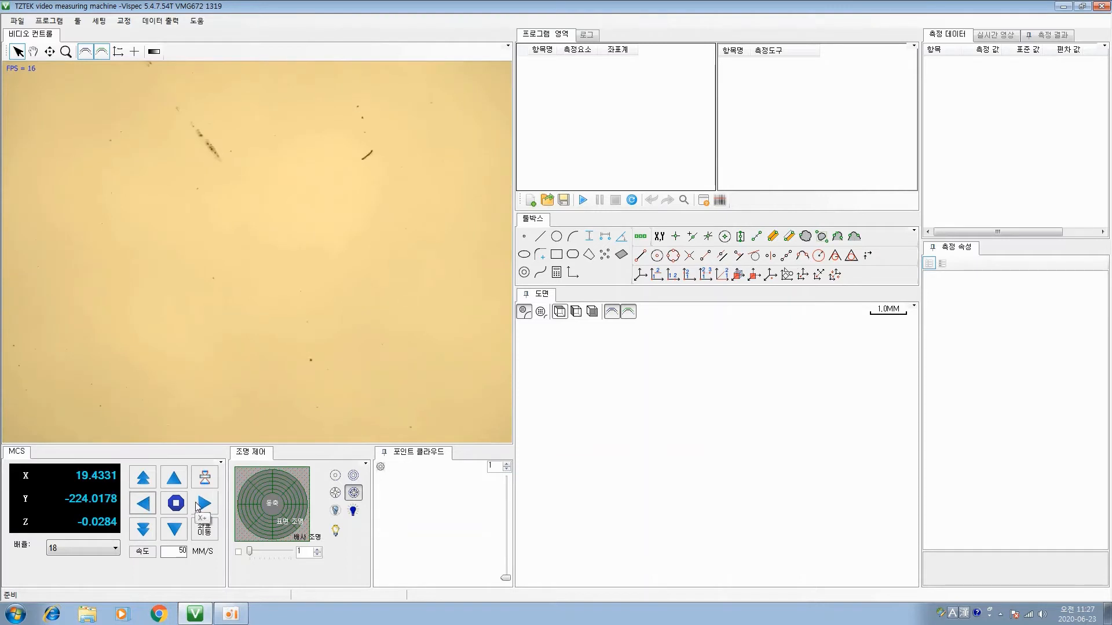
left_click(204, 503)
left_click(174, 478)
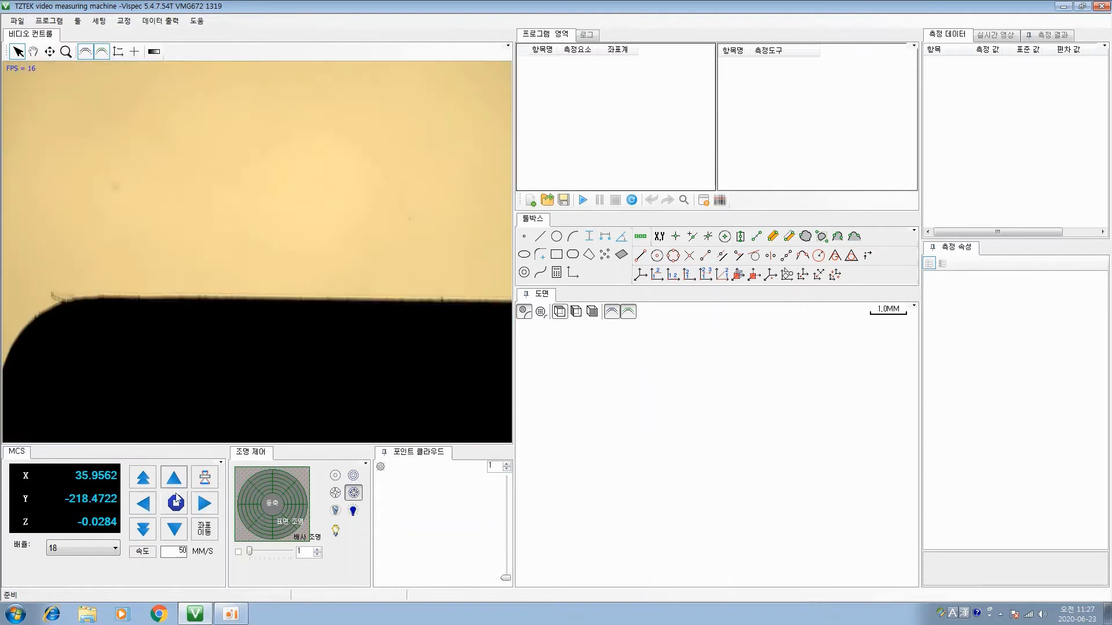
left_click(175, 528)
double_click(140, 173)
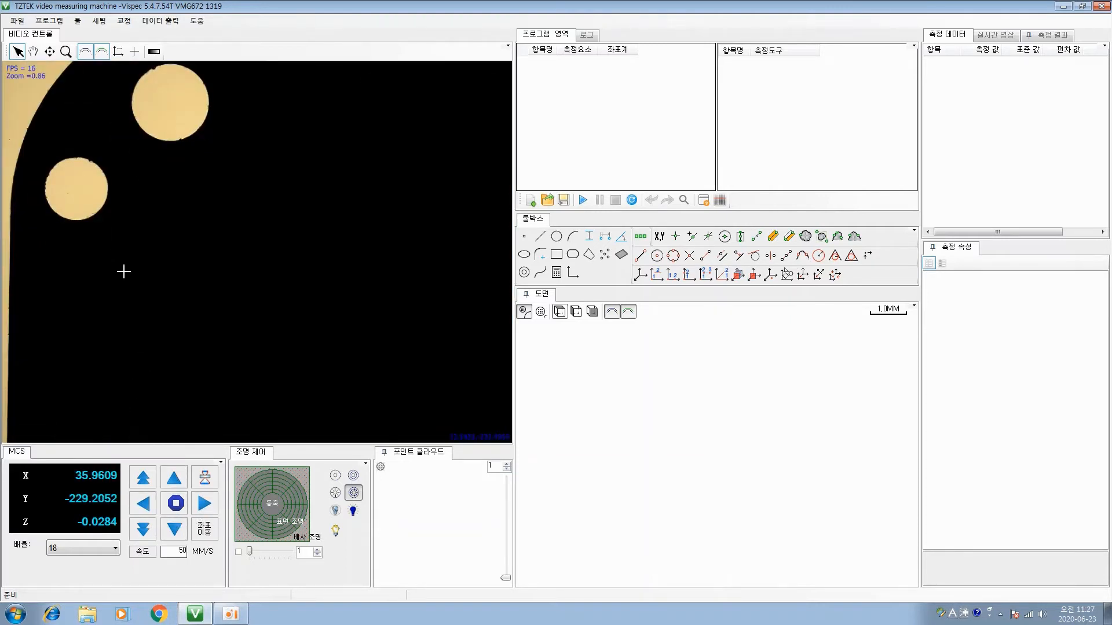
Move the Z axis down and up, then autofocus using a region resized and centred on the smaller hole
left_click(144, 529)
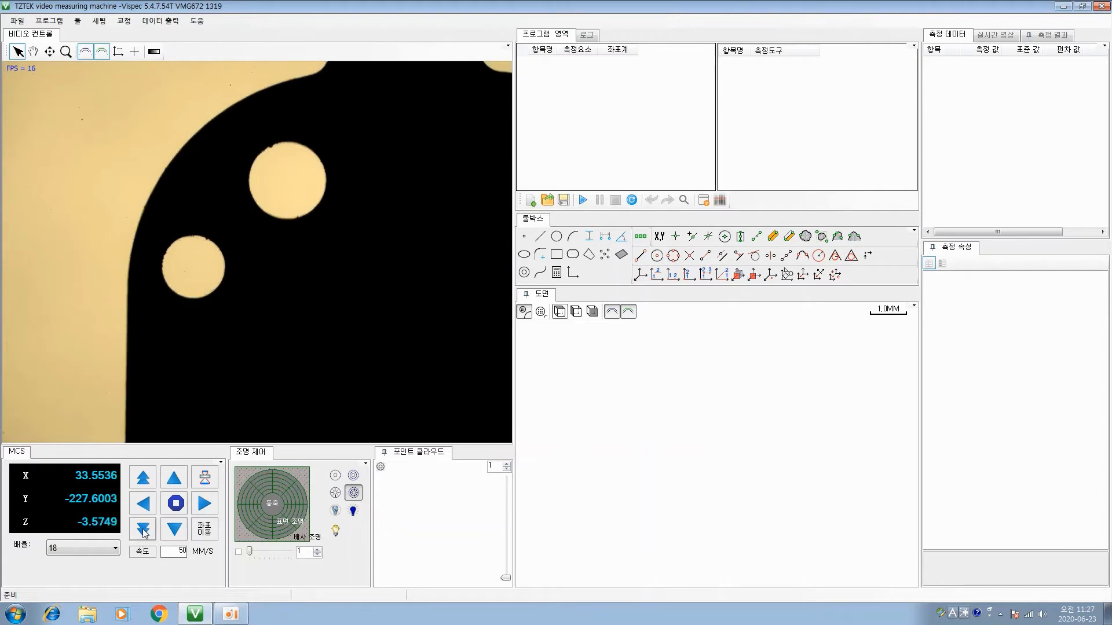
left_click(141, 478)
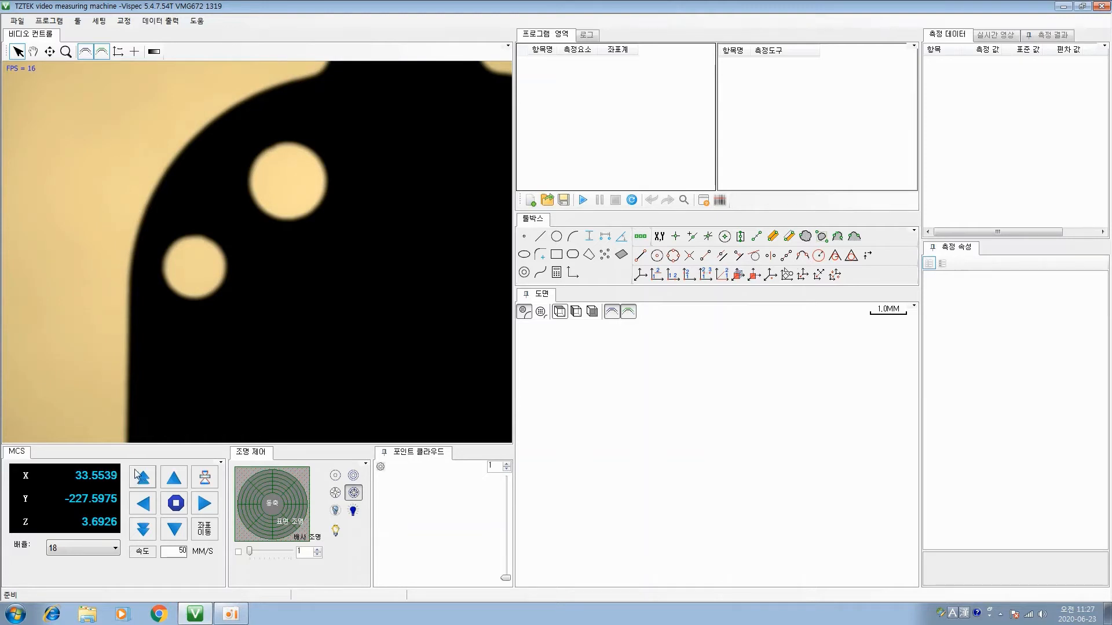
left_click(204, 481)
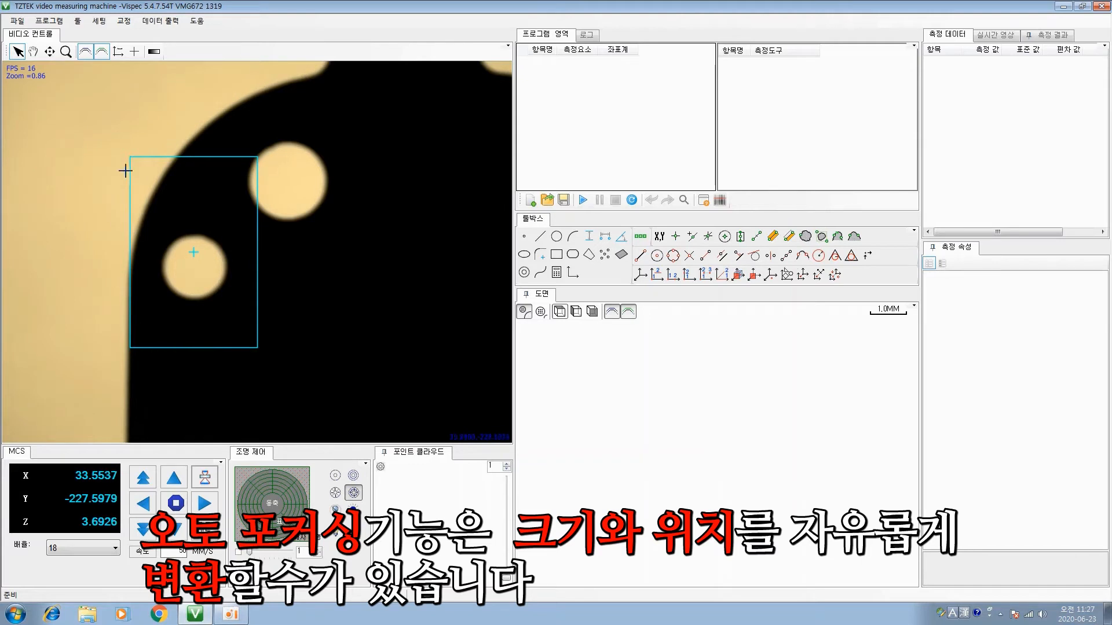
left_click_drag(255, 346, 239, 296)
left_click_drag(187, 246, 196, 267)
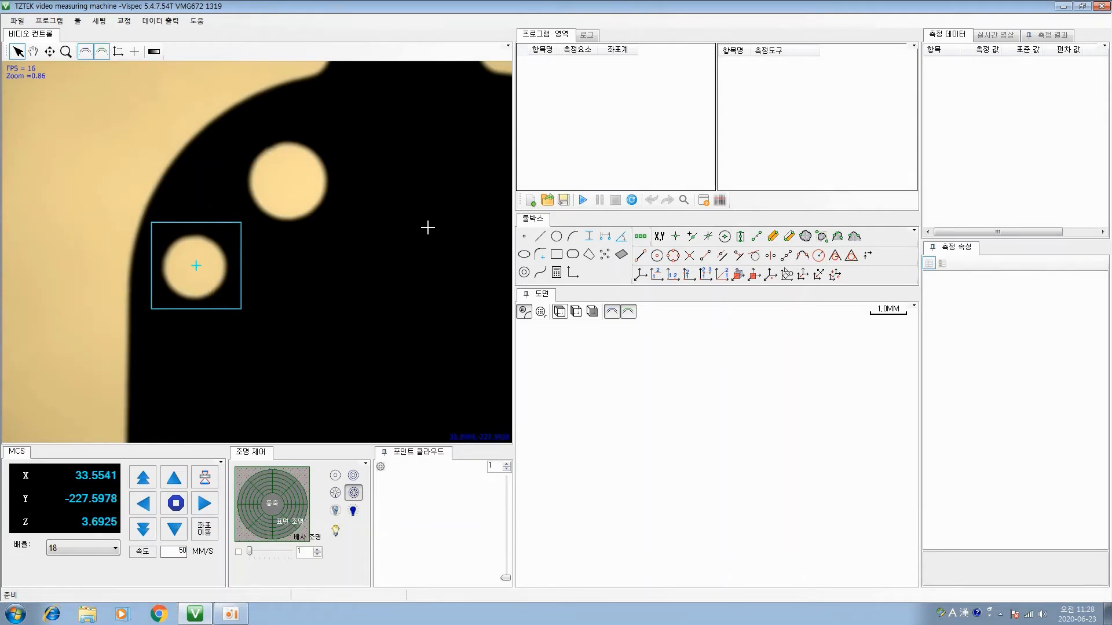
right_click(297, 300)
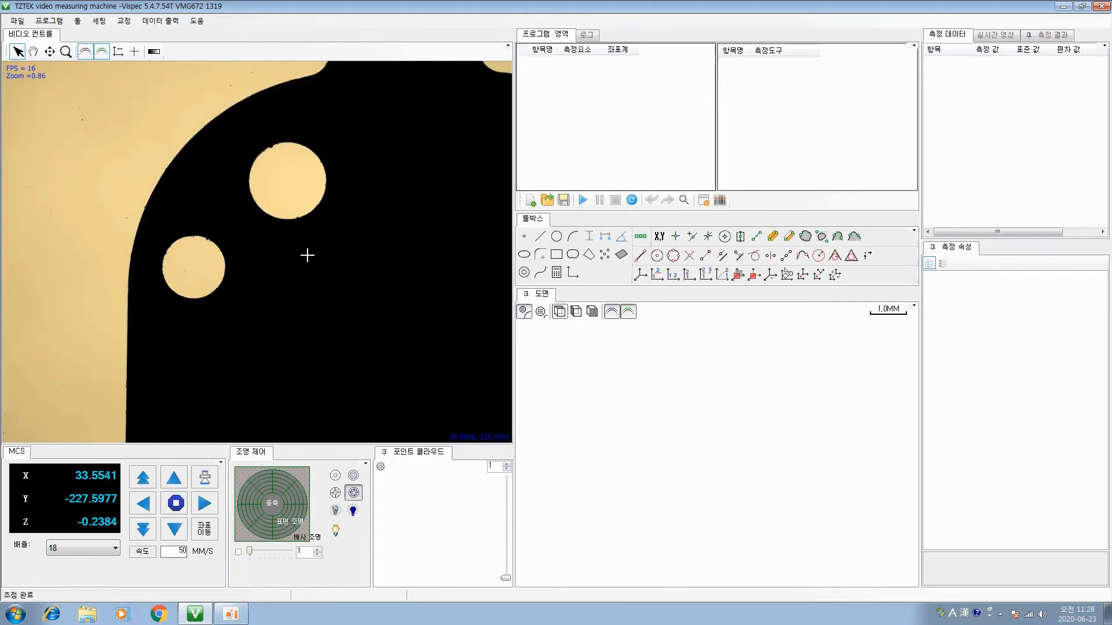
Check the step mode and Goto MCS options for coordinate movement and close them without moving the stage
left_click(205, 529)
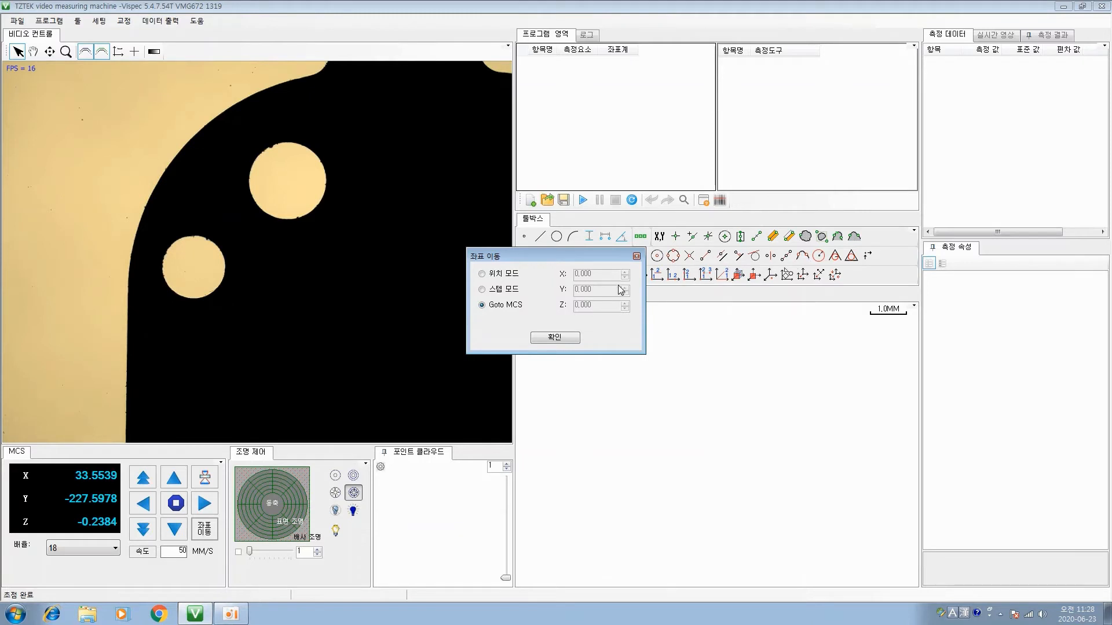
left_click(481, 289)
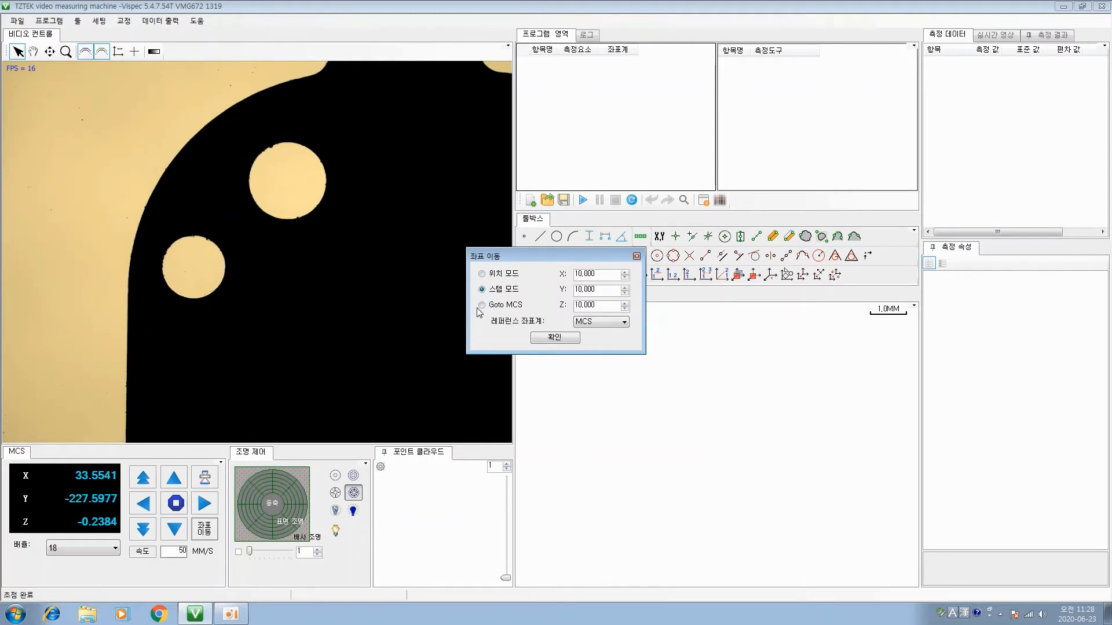
left_click(481, 304)
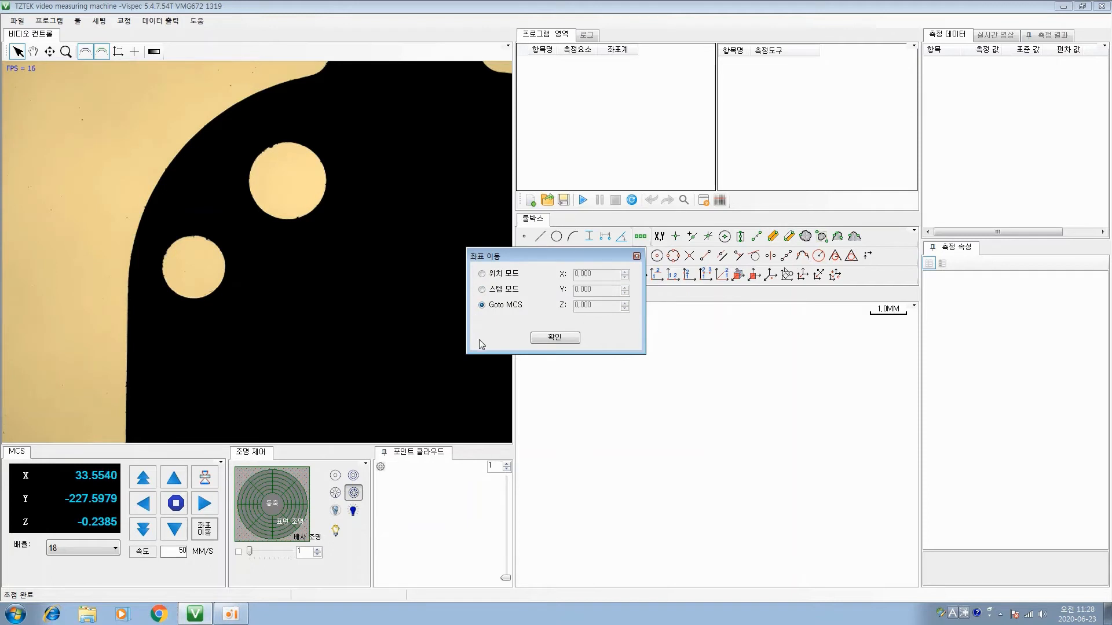
left_click(636, 256)
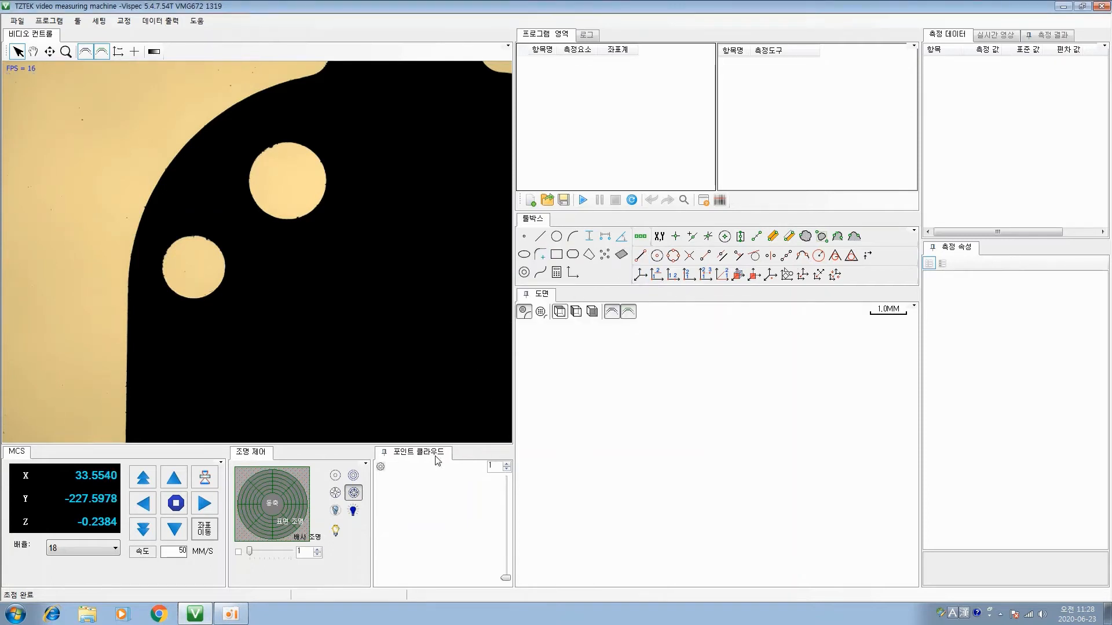
Measure a line about 2.64 mm long along the part's straight vertical edge below the smaller hole
left_click(540, 236)
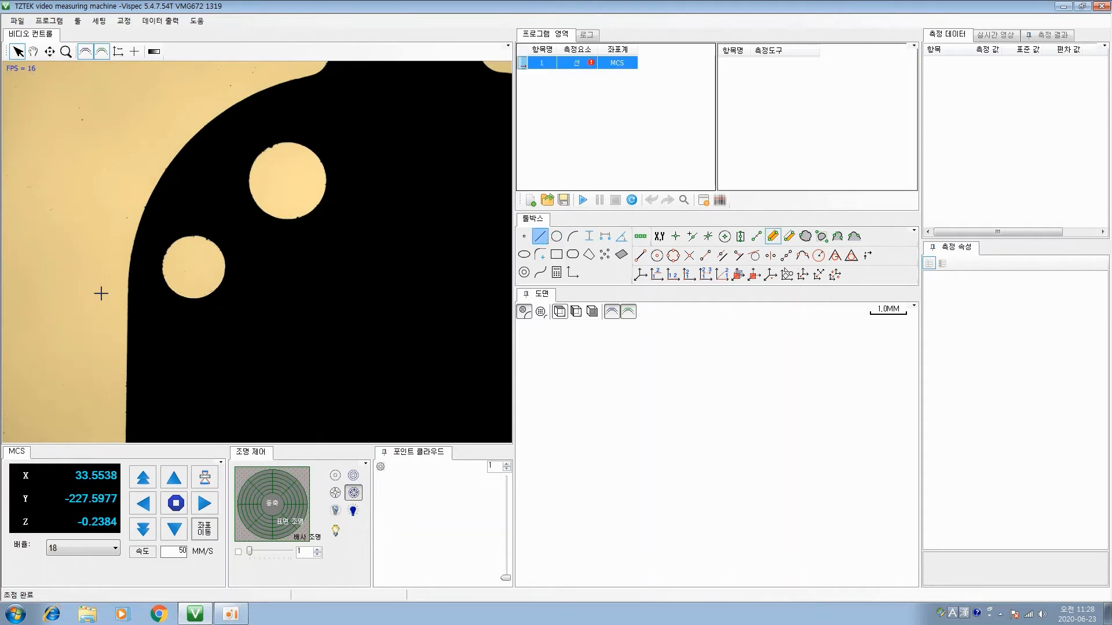
left_click_drag(128, 287, 125, 416)
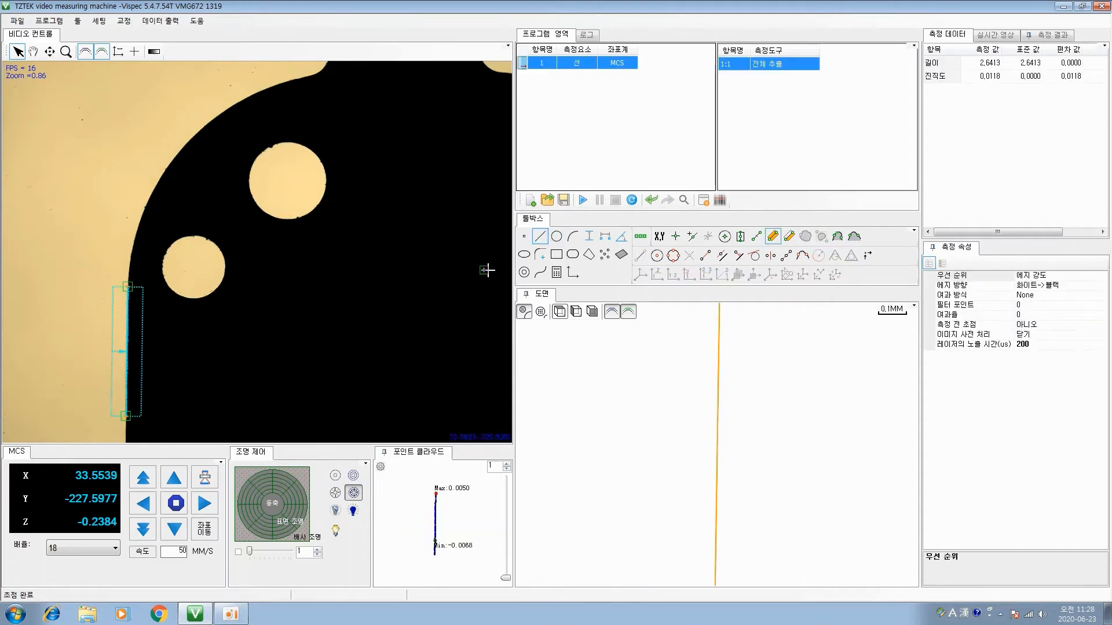
Measure the smaller hole as a circle using three points on its edge
left_click(556, 236)
left_click(177, 240)
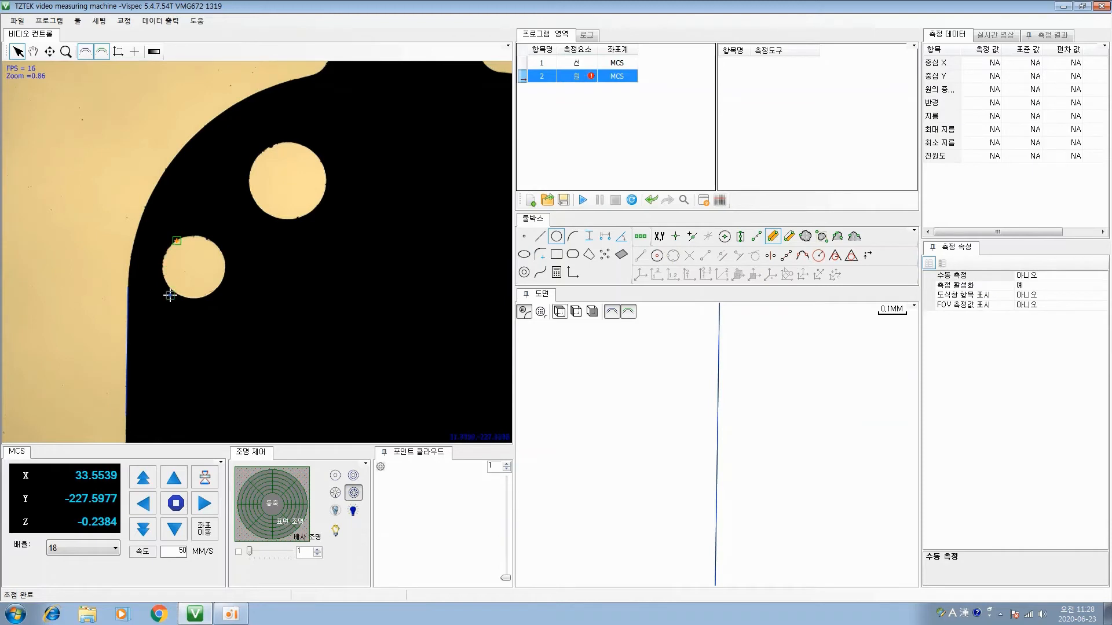
left_click(170, 295)
left_click(224, 273)
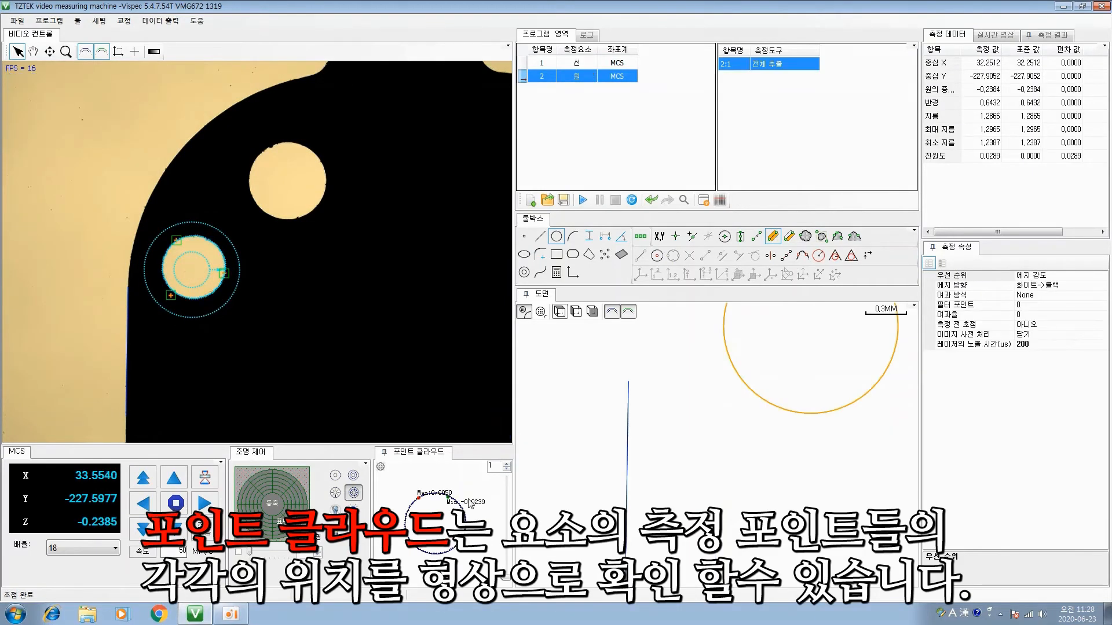
Detach the circle's point cloud into a floating window and make that window taller
left_click_drag(426, 457, 446, 174)
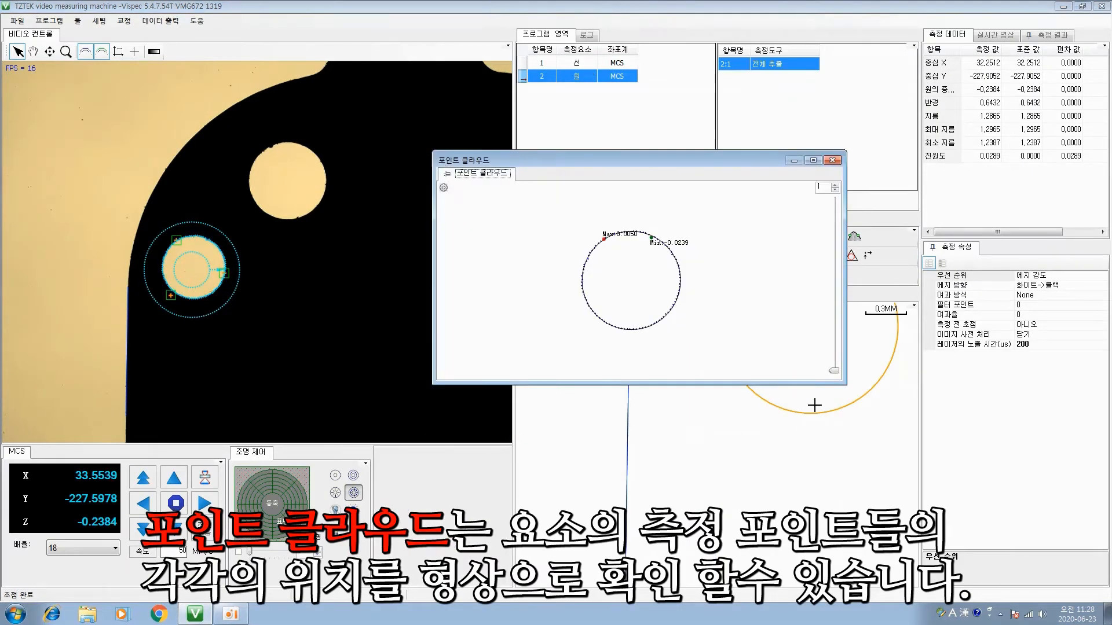
left_click_drag(791, 384, 791, 433)
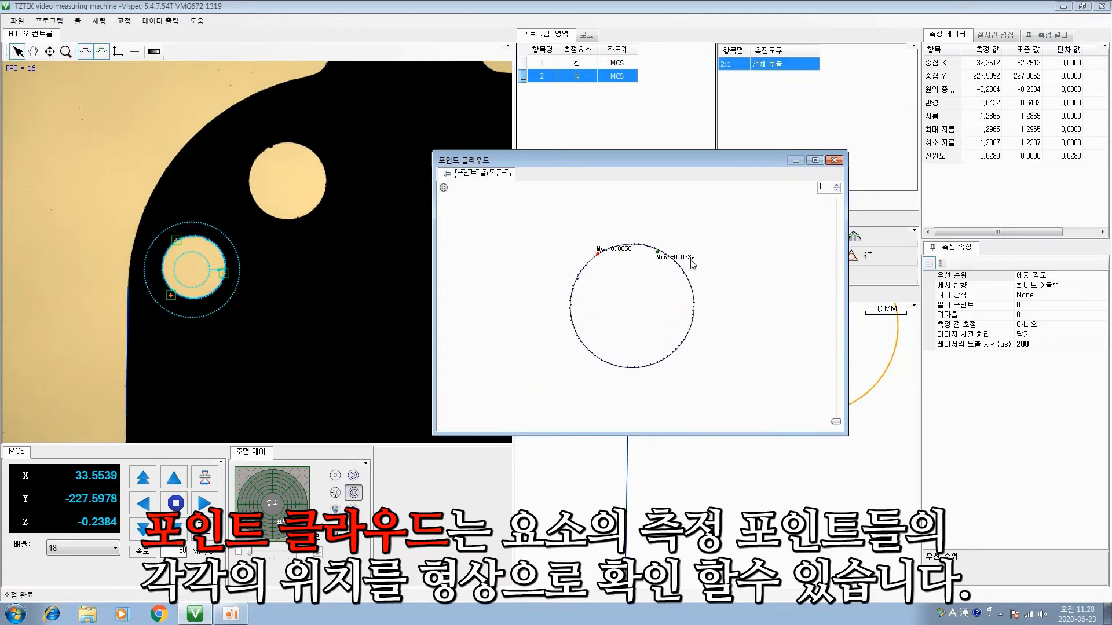
Dock the circle's point cloud, float it again, set its deviation magnification to 32, and dock it back
left_click(834, 160)
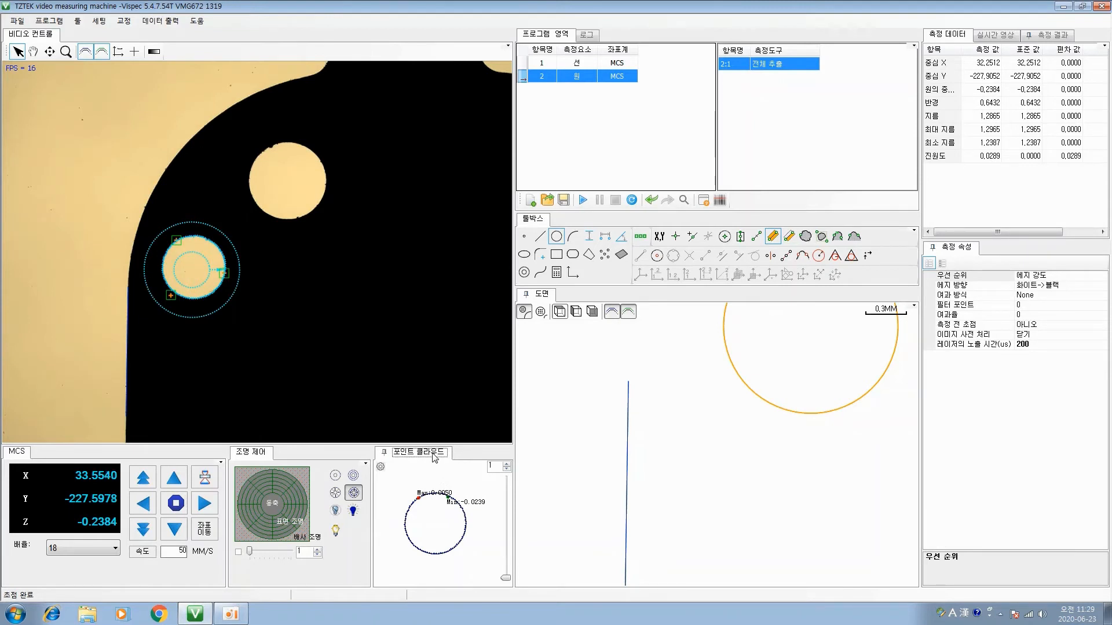
mouse_move(434, 458)
left_mouse_down()
mouse_move(460, 301)
mouse_move(486, 236)
mouse_move(469, 135)
left_mouse_up()
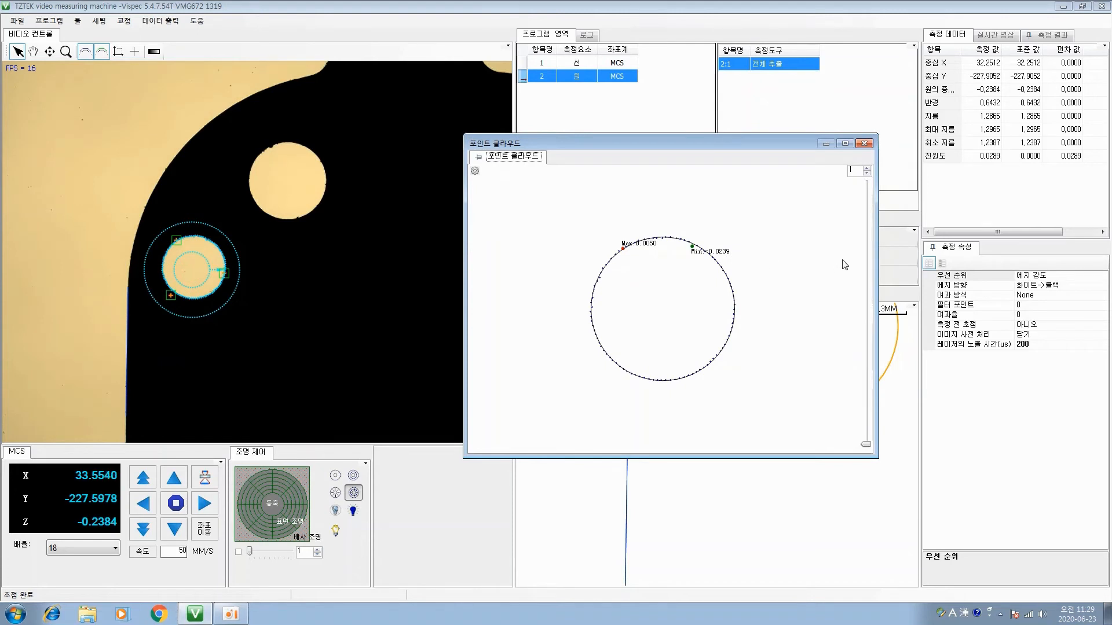
left_click_drag(865, 445, 869, 443)
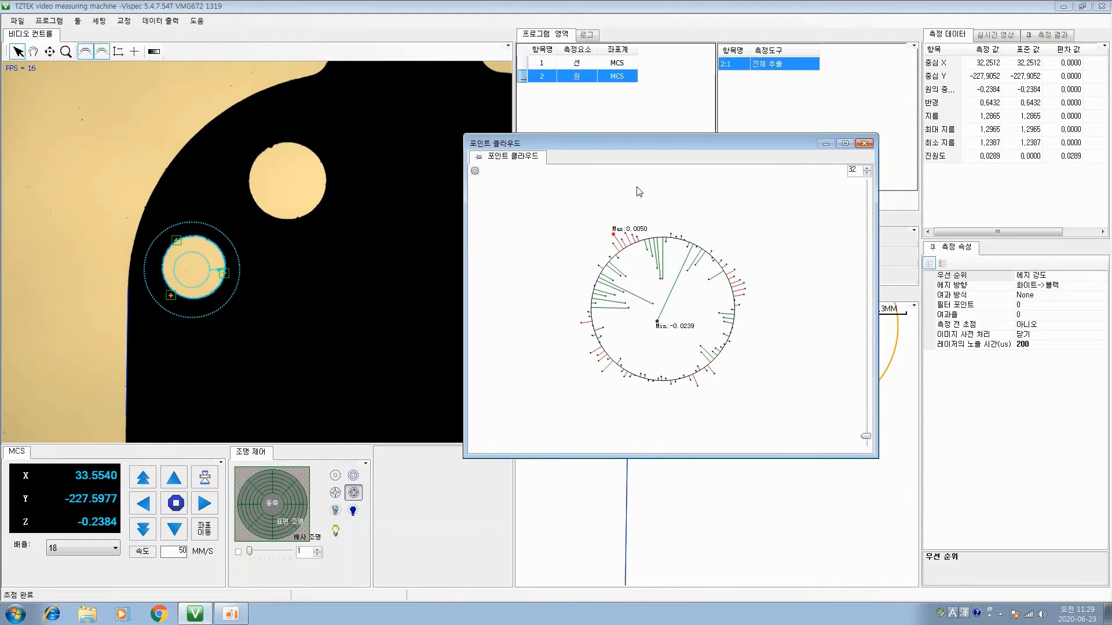
left_click(865, 145)
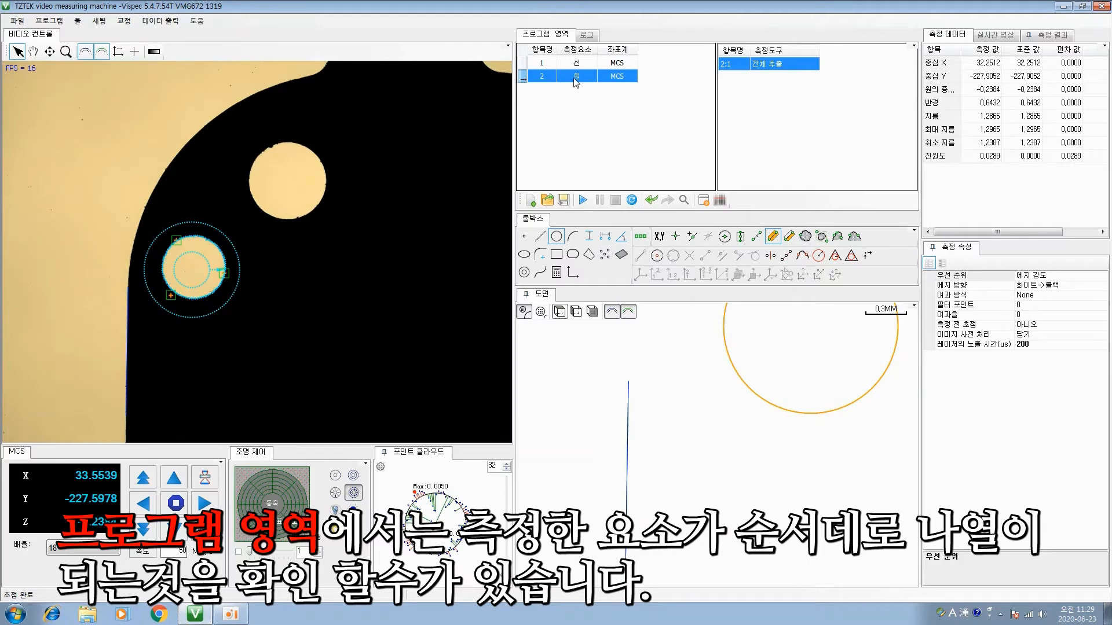
Measure the larger hole as a circle using three points on its edge
left_click(556, 237)
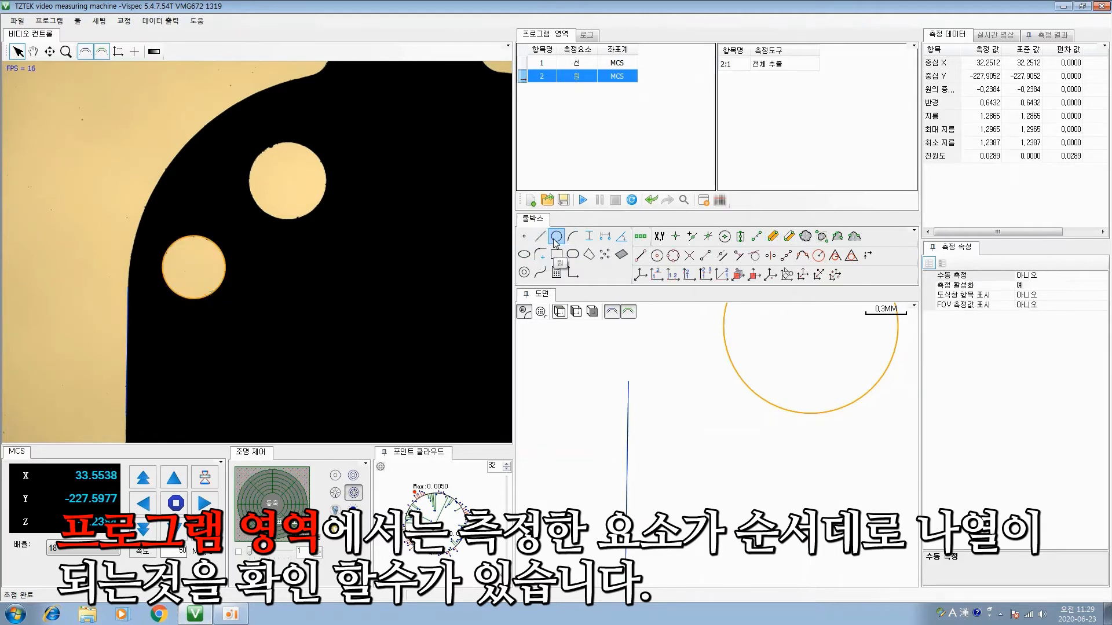
left_click(306, 146)
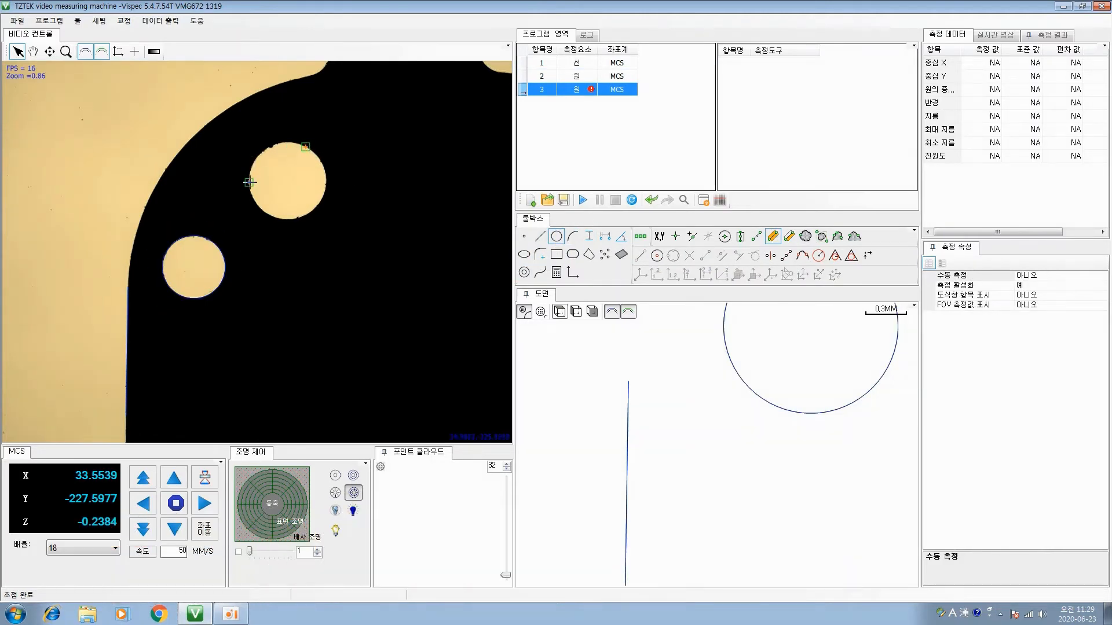
left_click(249, 182)
left_click(298, 217)
Measure an arc spanning about 48° along the part's rounded outer corner beside the two holes
left_click(573, 237)
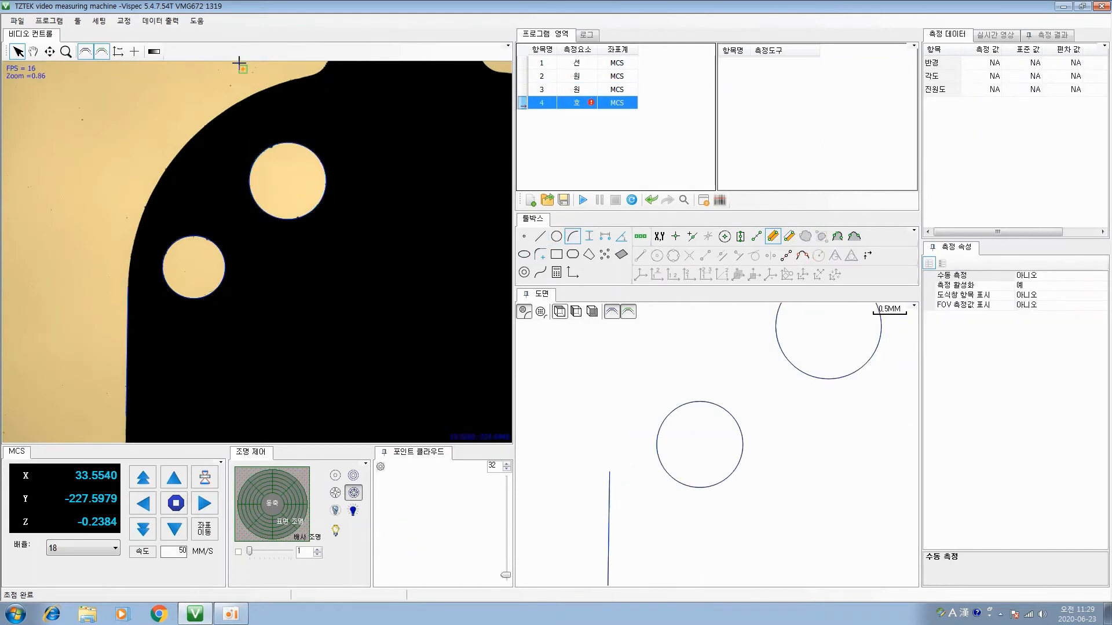
left_click(263, 90)
left_click(190, 137)
left_click(155, 211)
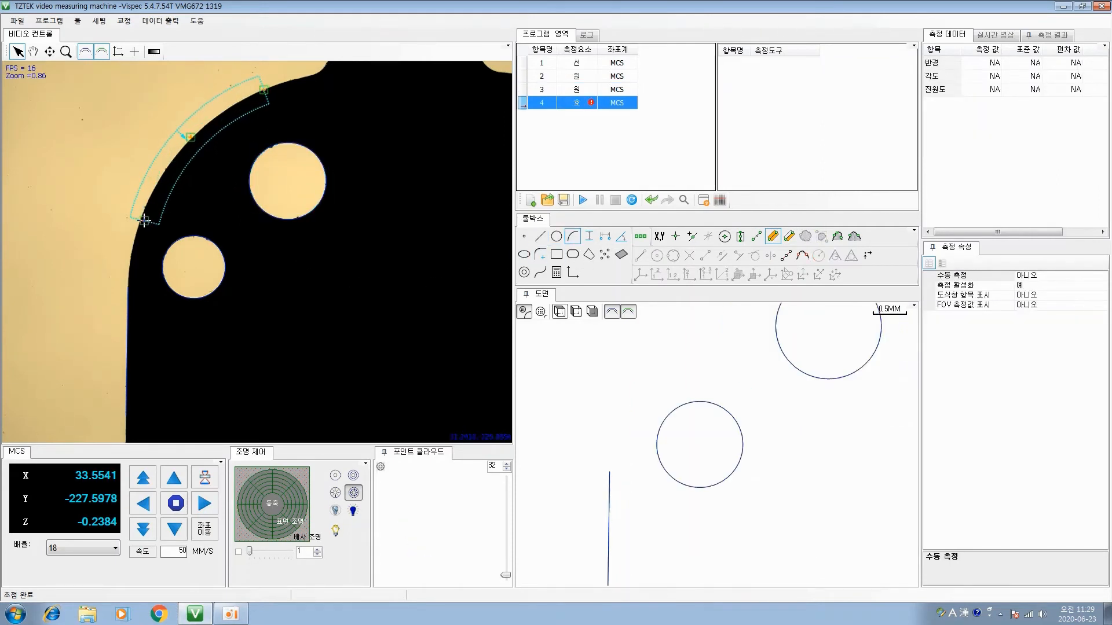
left_click(142, 222)
Move the stage to the stepped slot and measure a short vertical line on each of its two ends
left_click_drag(155, 252, 139, 250)
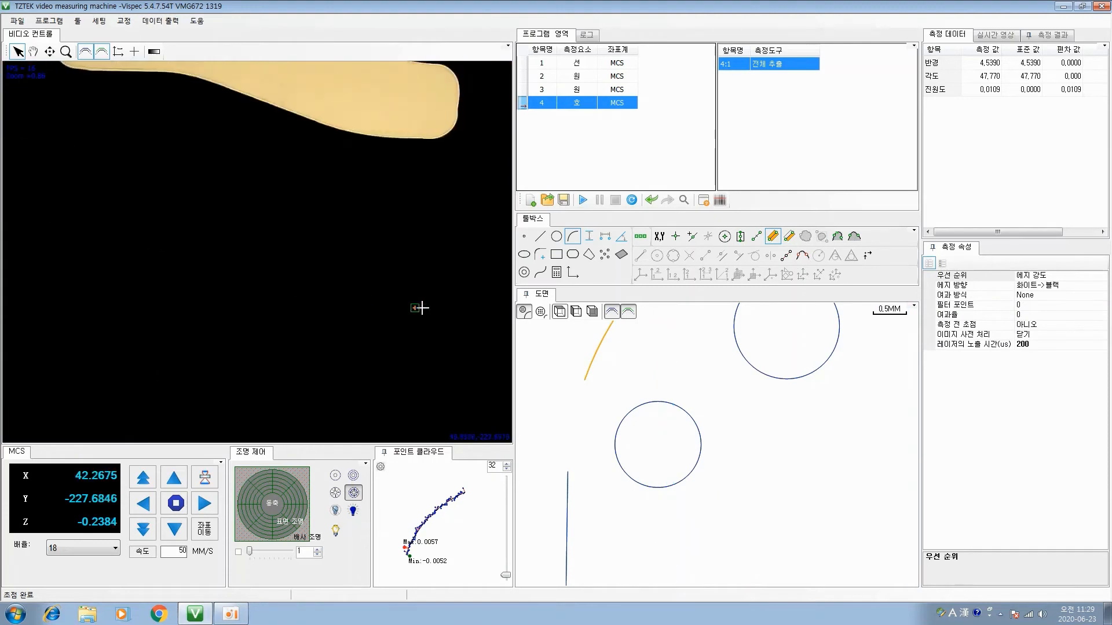
left_click_drag(425, 307, 171, 273)
left_click_drag(359, 259, 119, 300)
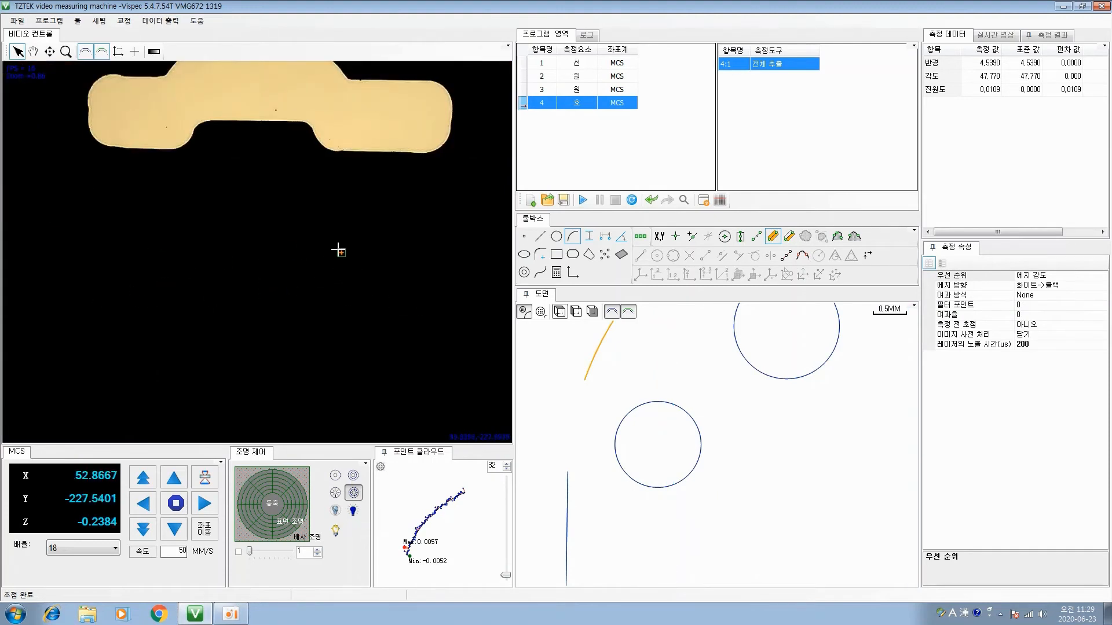
left_click(539, 236)
left_click(475, 181)
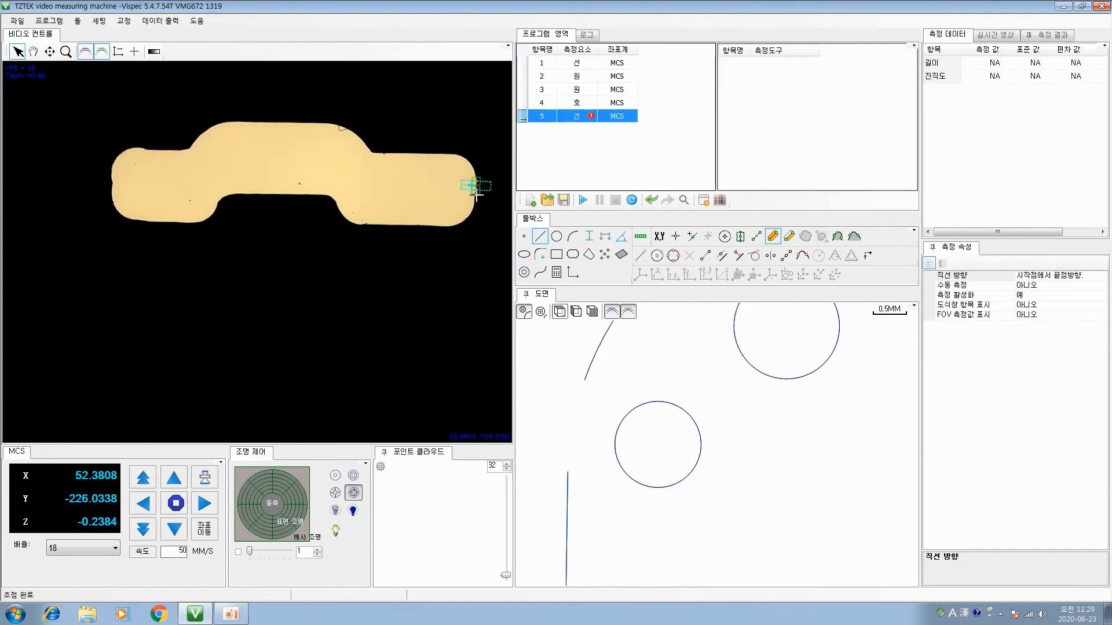
left_click(473, 203)
left_click(111, 169)
left_click(112, 197)
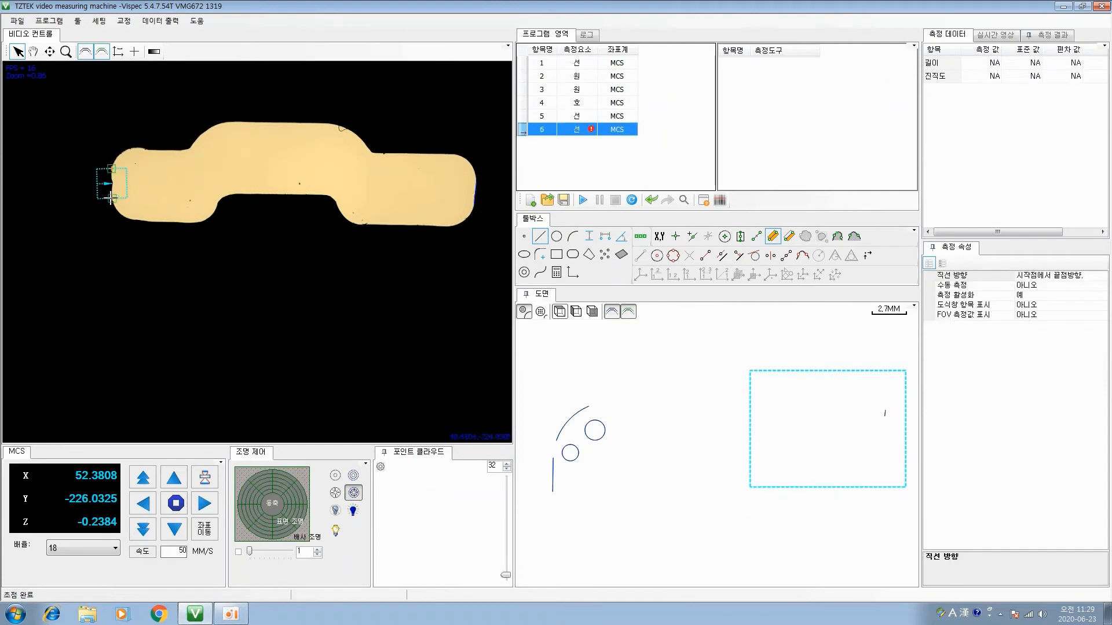
Measure two horizontal lines on the slot's middle section: about 1.05 mm on the lower edge and about 1.17 mm on the upper edge
left_click(258, 194)
left_click(311, 194)
left_click(250, 123)
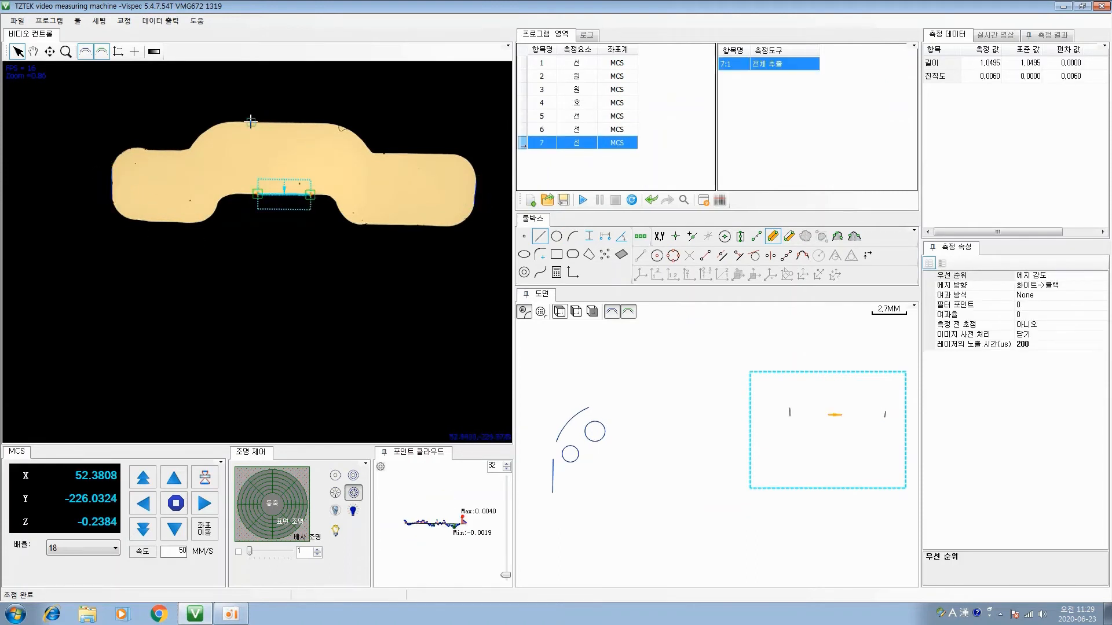
left_click(309, 122)
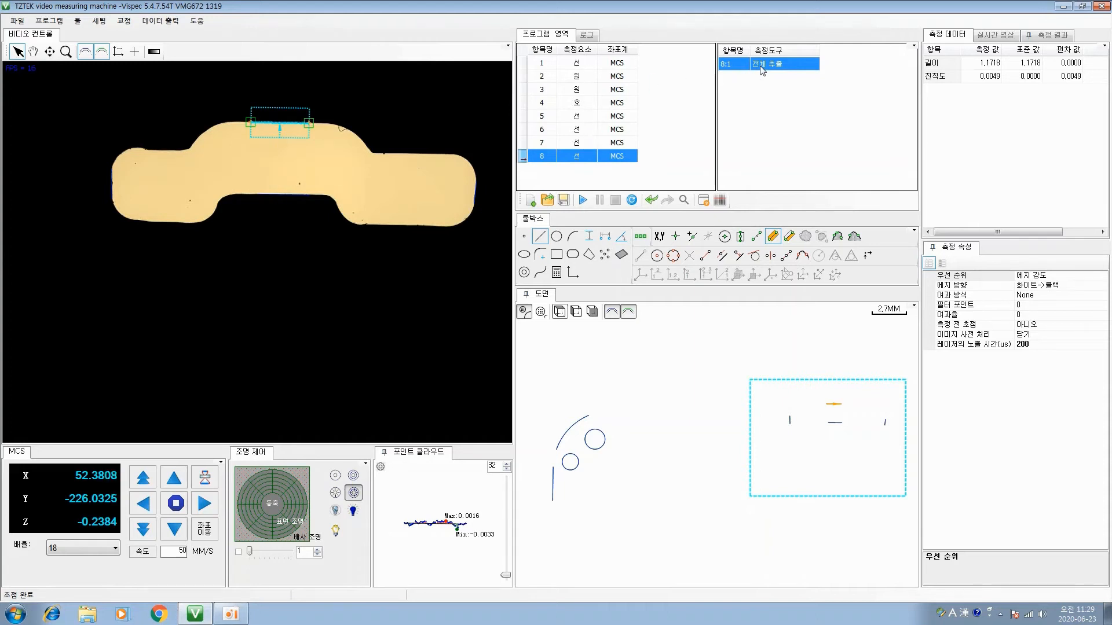
Review the first line's full-extraction tool and start a coordinate system element
left_click(573, 65)
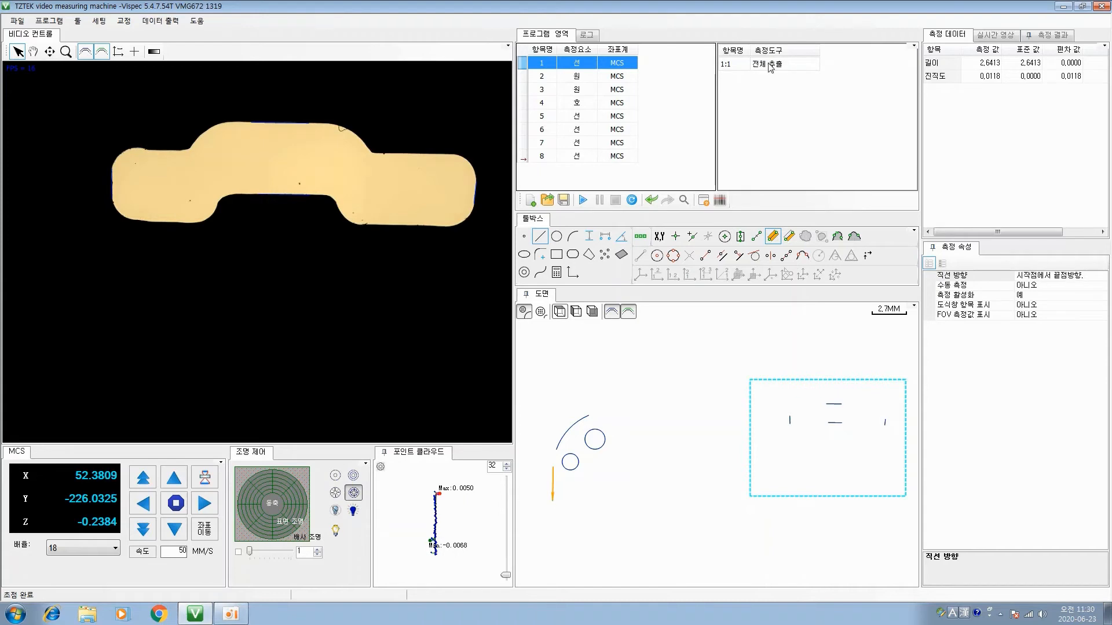
left_click(799, 65)
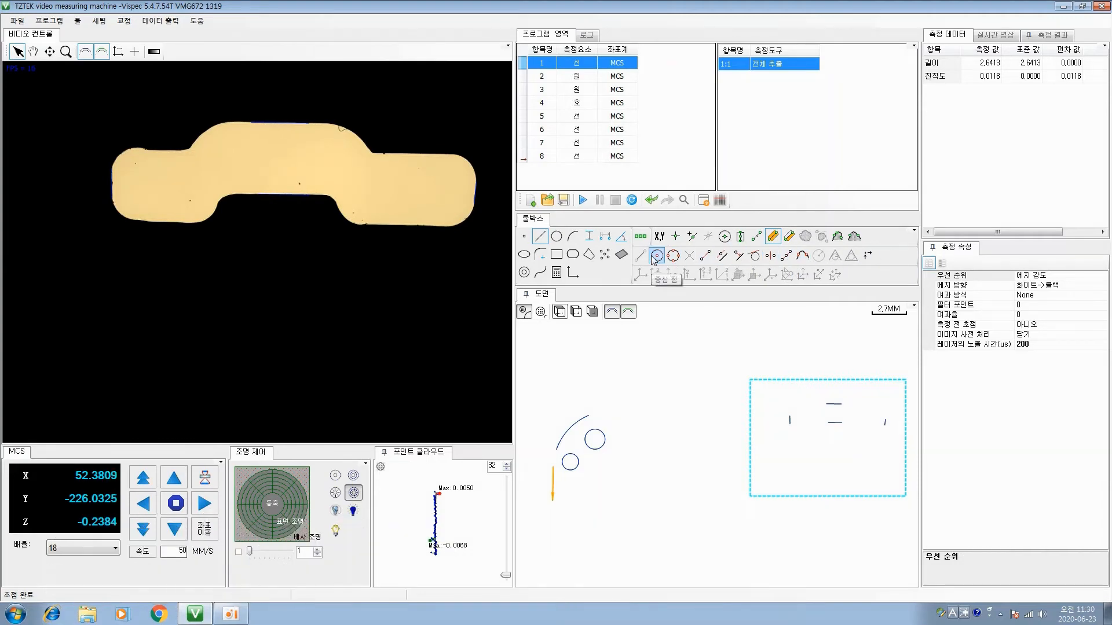
left_click(642, 275)
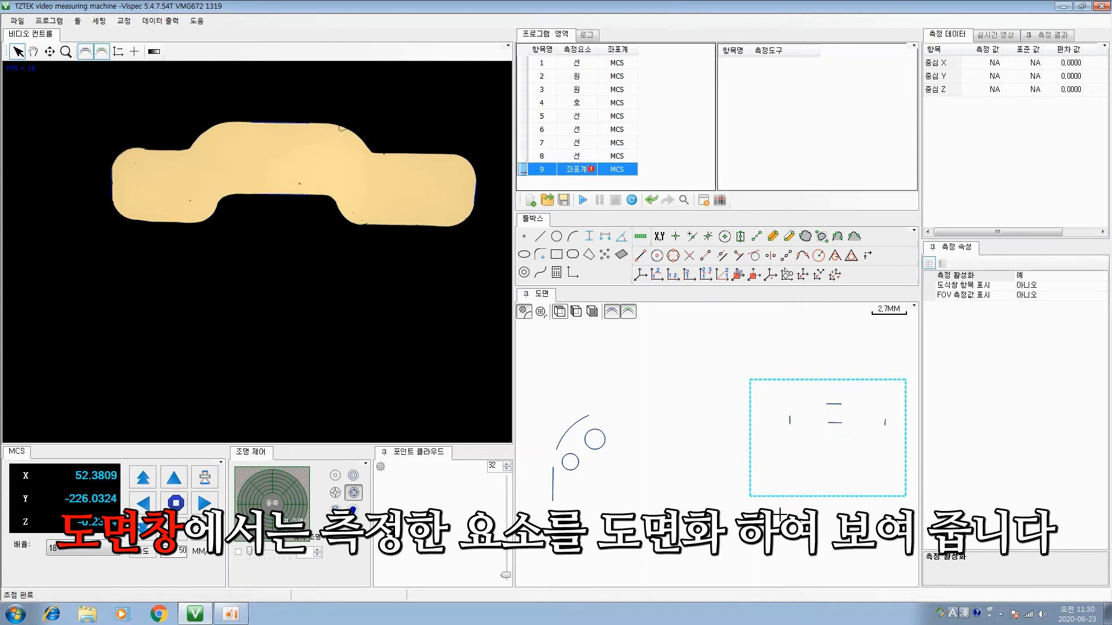
Use the drawing view to move the stage to the two holes, beyond the arc, and back to the slot
double_click(594, 464)
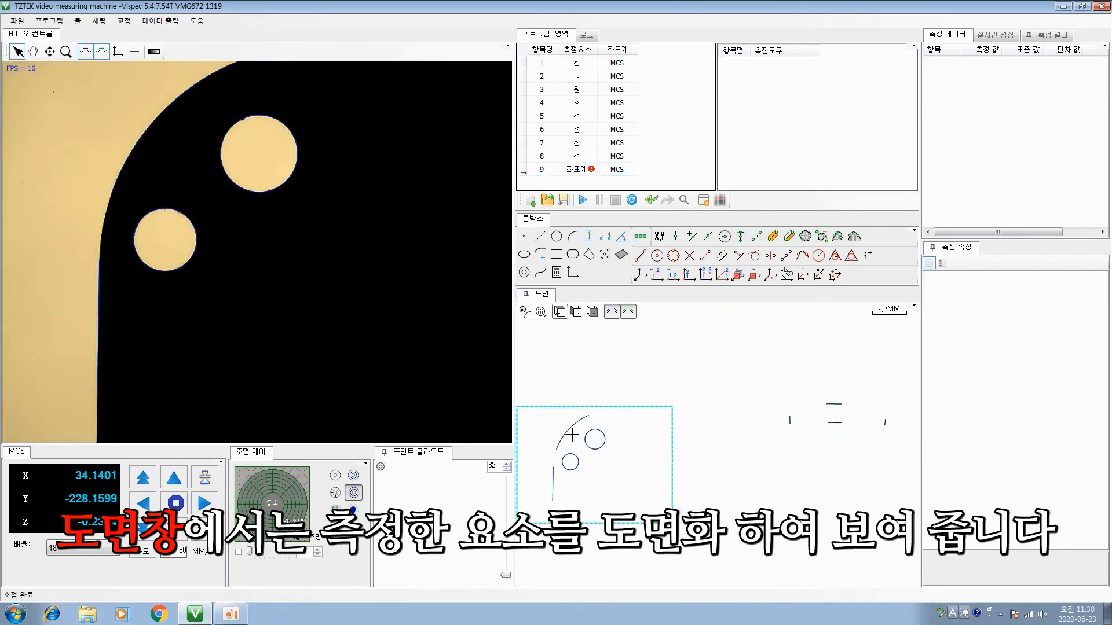
double_click(553, 426)
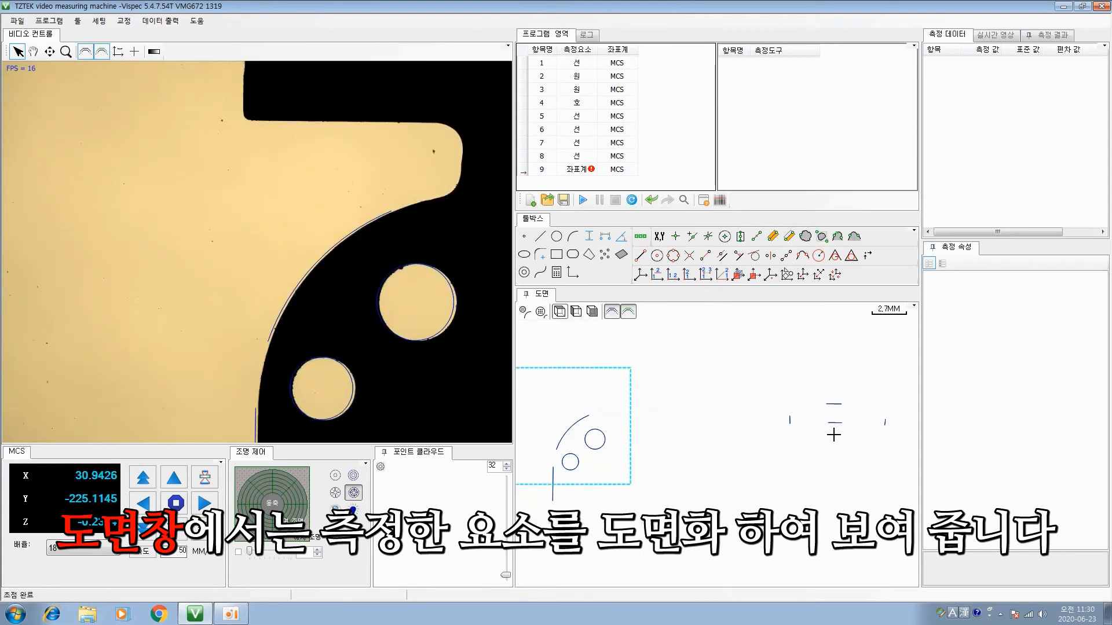
double_click(834, 434)
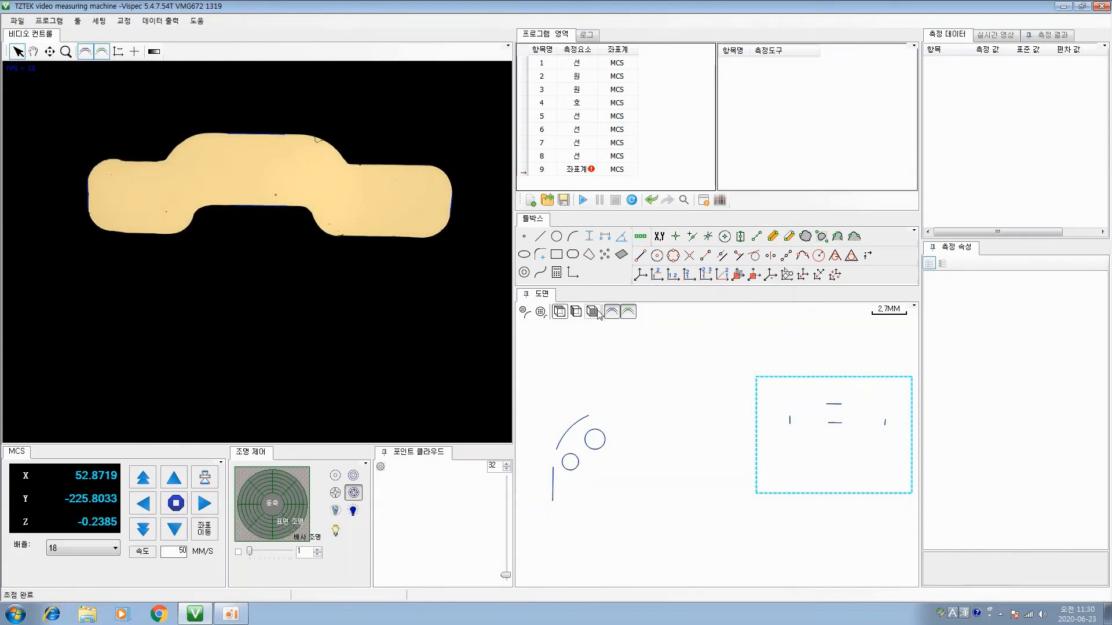
Delete the unfinished coordinate system element from the program list
left_click(602, 172)
right_click(601, 172)
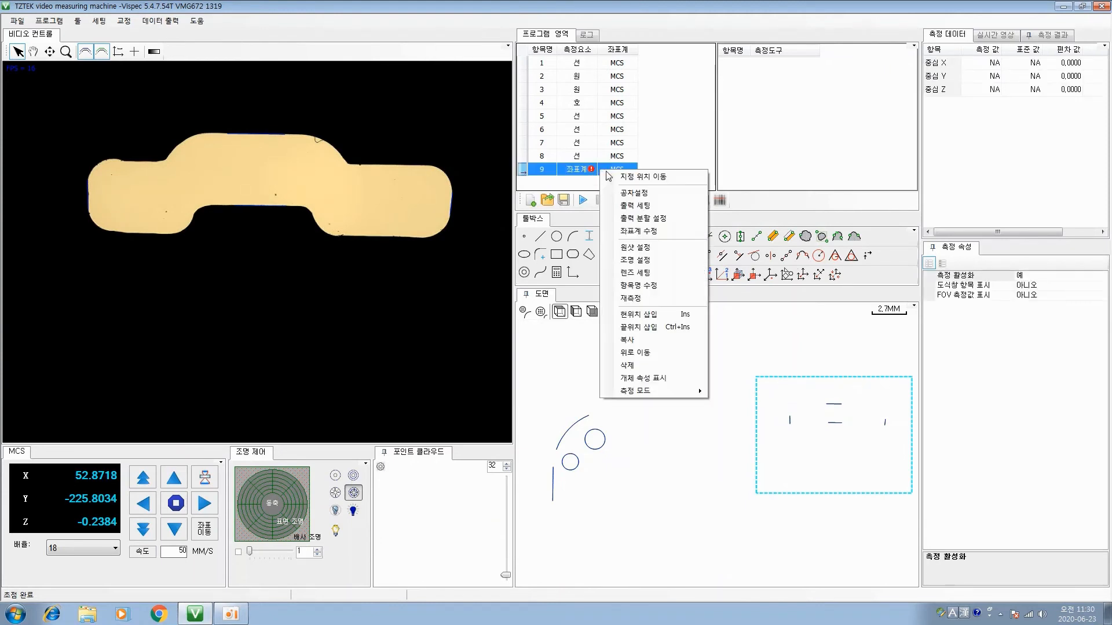
left_click(651, 366)
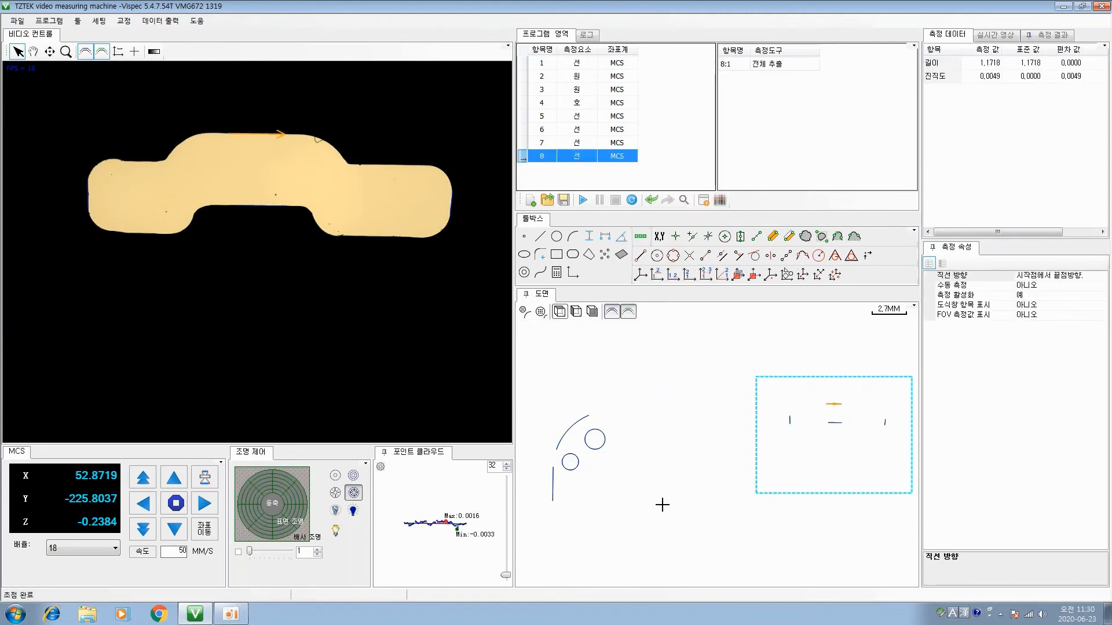
Measure the slot's widths between its upper and lower middle lines and between its two end lines
left_click(589, 237)
left_click(834, 424)
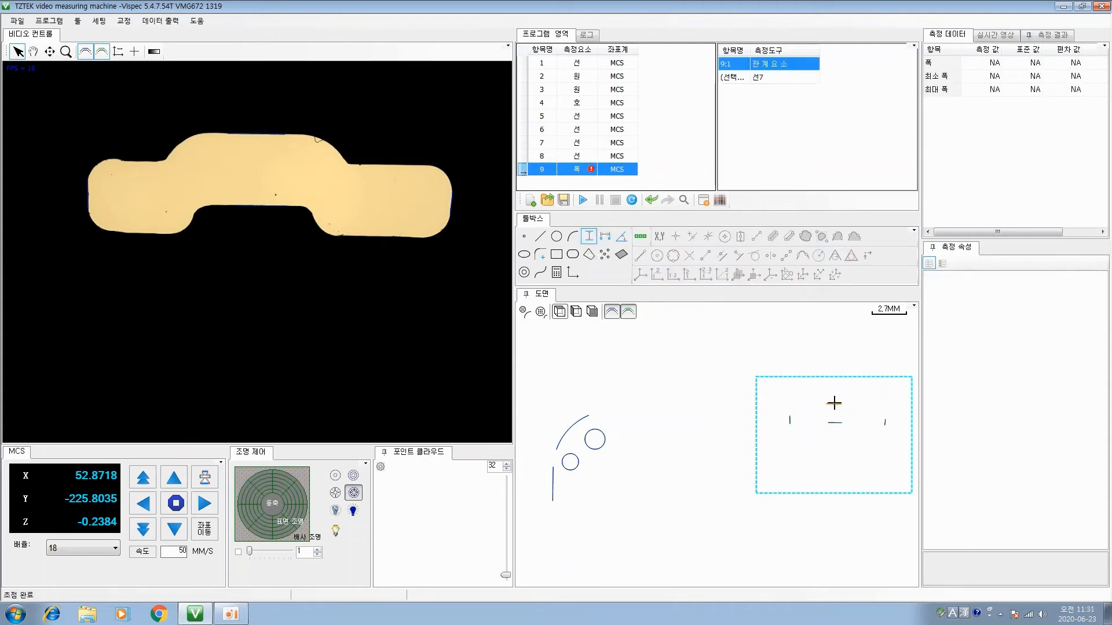
left_click(834, 404)
left_click(842, 420)
left_click(791, 424)
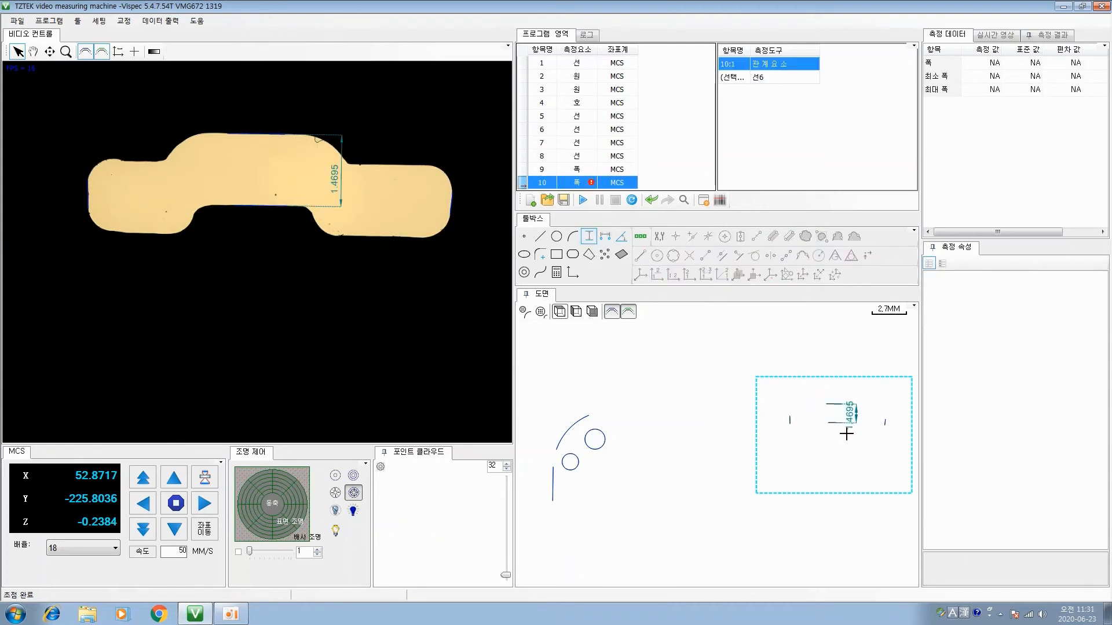
left_click(883, 423)
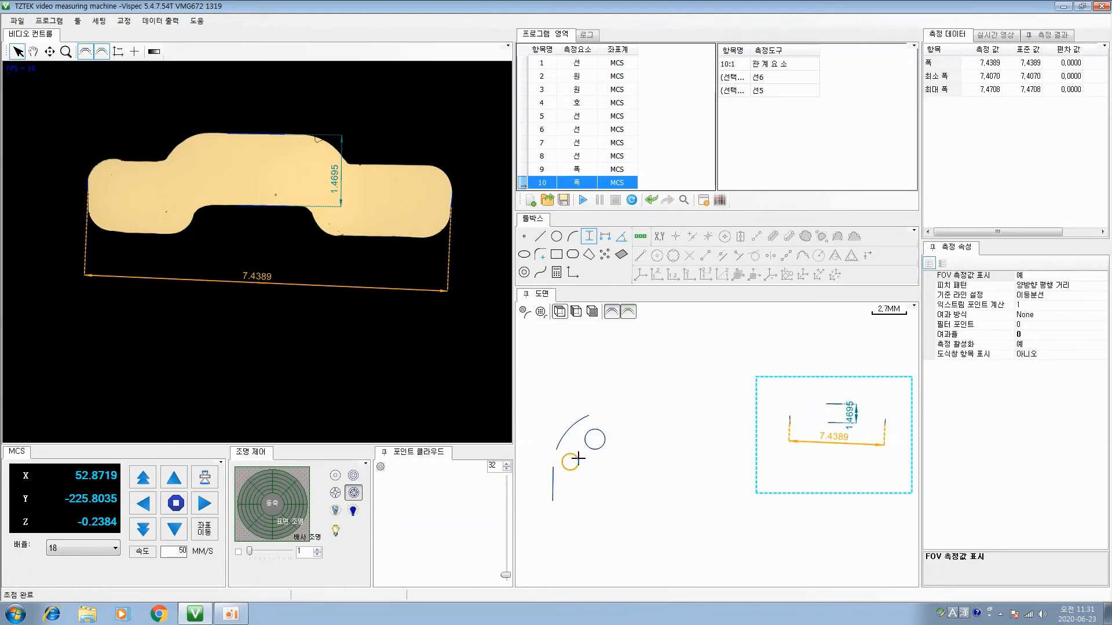
Measure the distance between the two circles and move its dimension away from the holes in the drawing
left_click(606, 238)
left_click(573, 455)
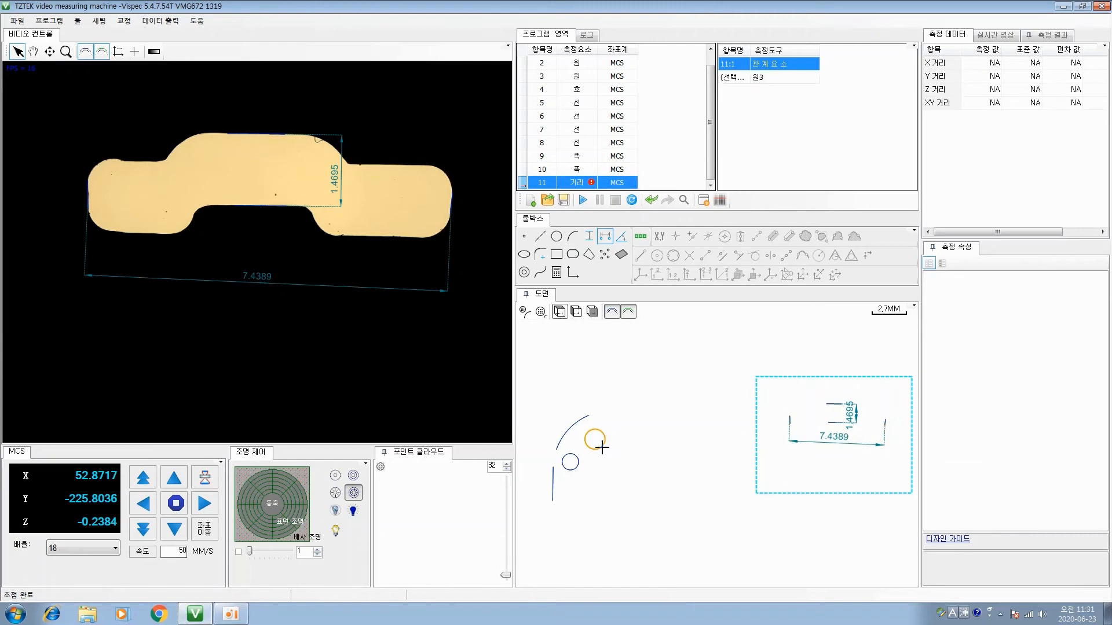
left_click(272, 235)
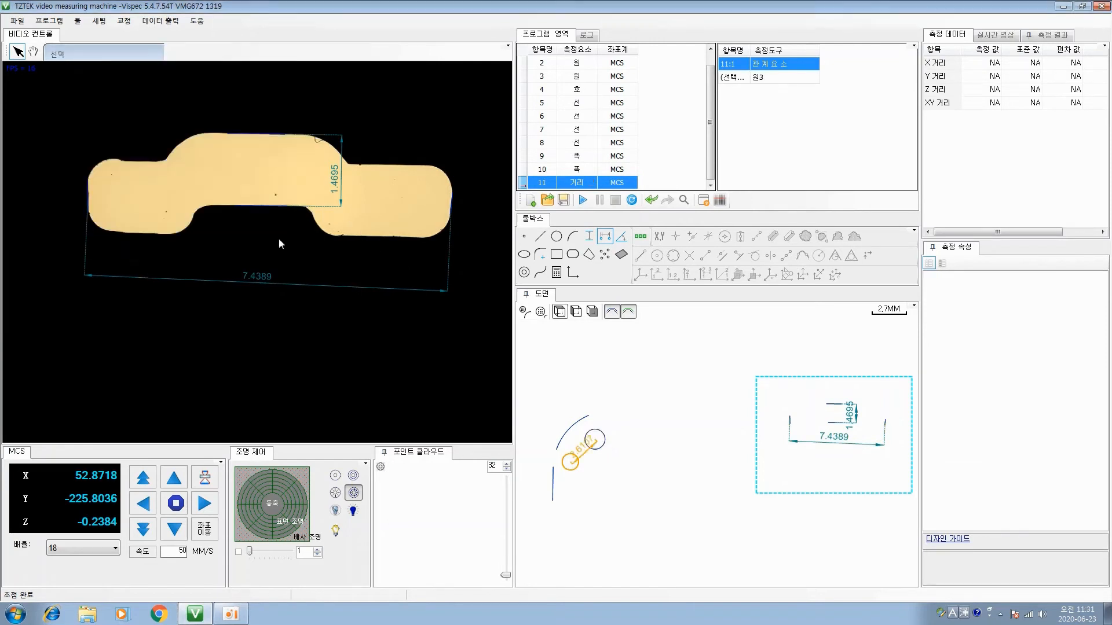
left_click(594, 440)
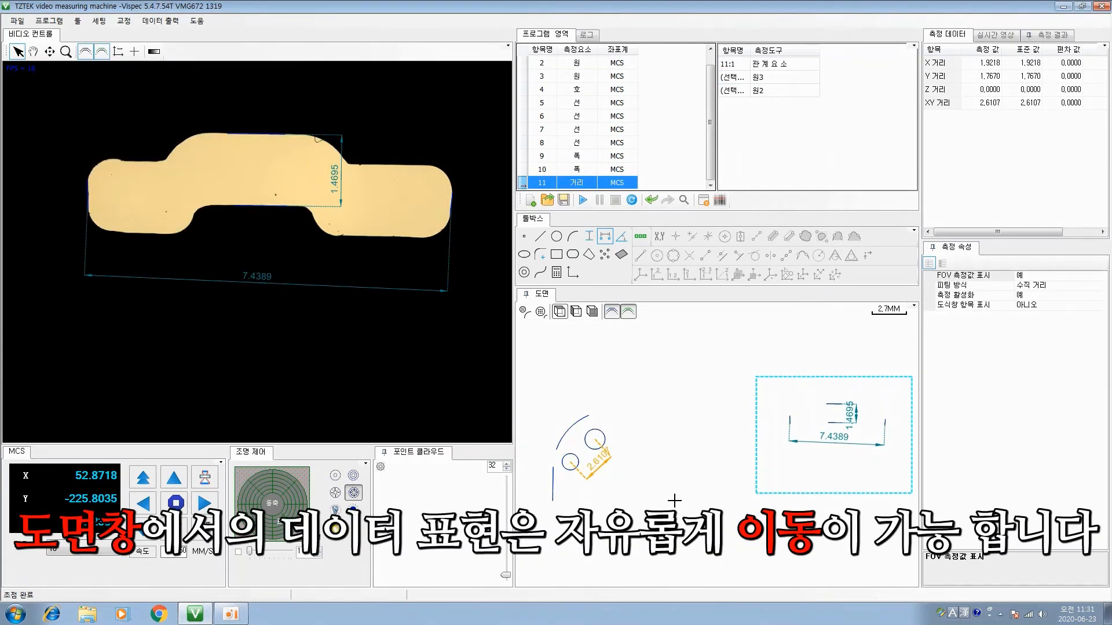
left_click_drag(602, 459, 628, 448)
Set the larger circle's FOV measured value display to Yes (예) and place its diameter dimension outside the circle
left_click(585, 436)
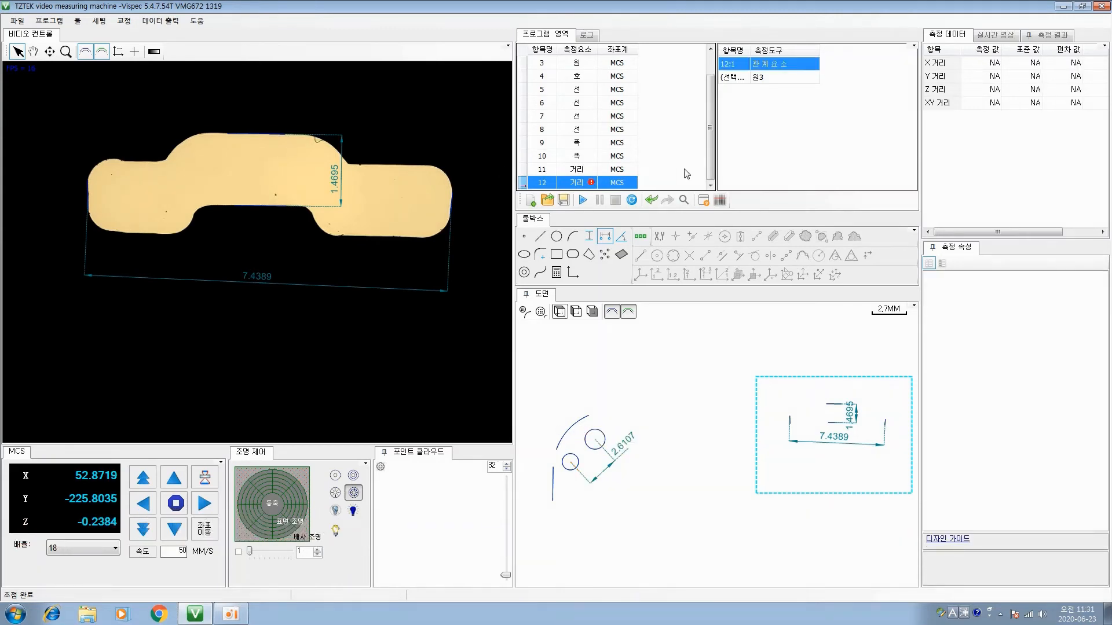
left_click(596, 447)
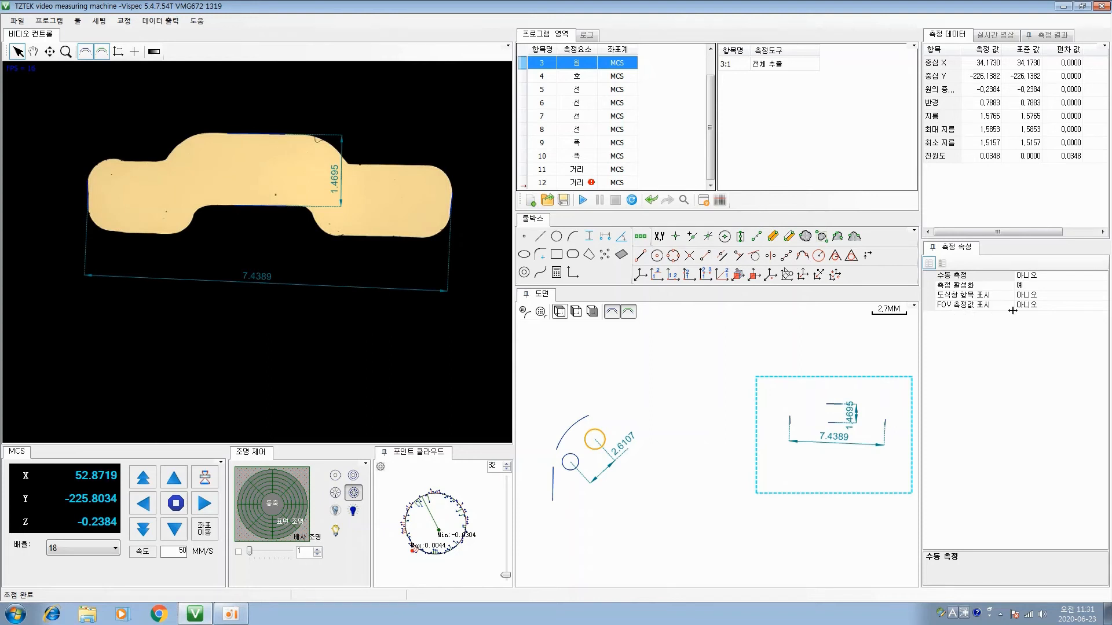
left_click(1036, 306)
left_click(1101, 307)
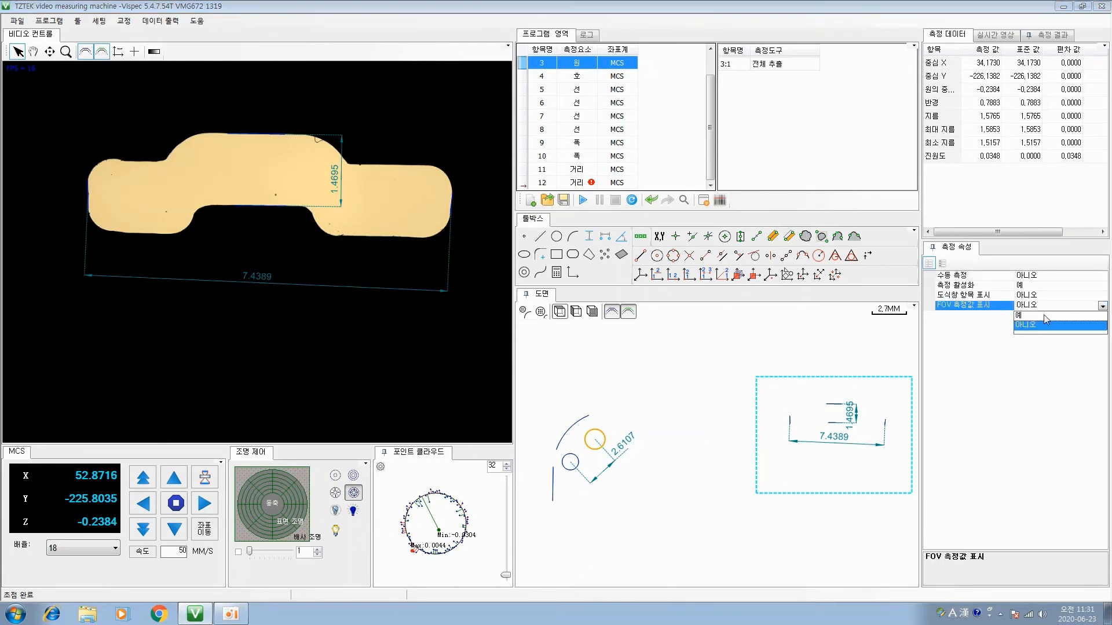
left_click(1044, 315)
left_click_drag(606, 438, 598, 407)
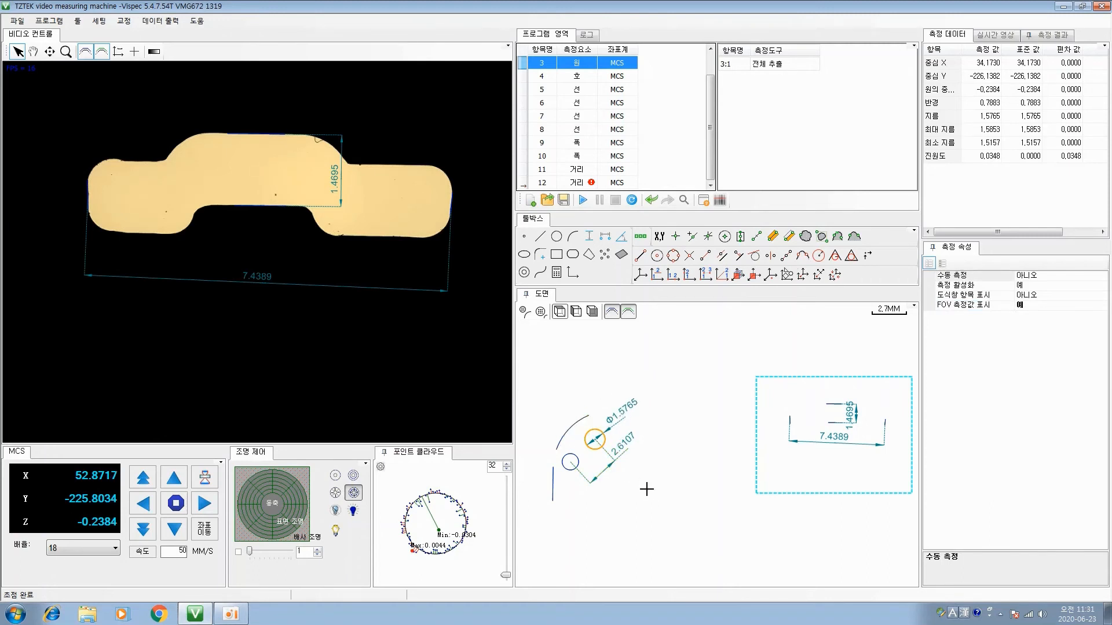
Set the arc's FOV measured value display to Yes (예) and place its radius dimension outside the arc in the drawing
left_click(566, 426)
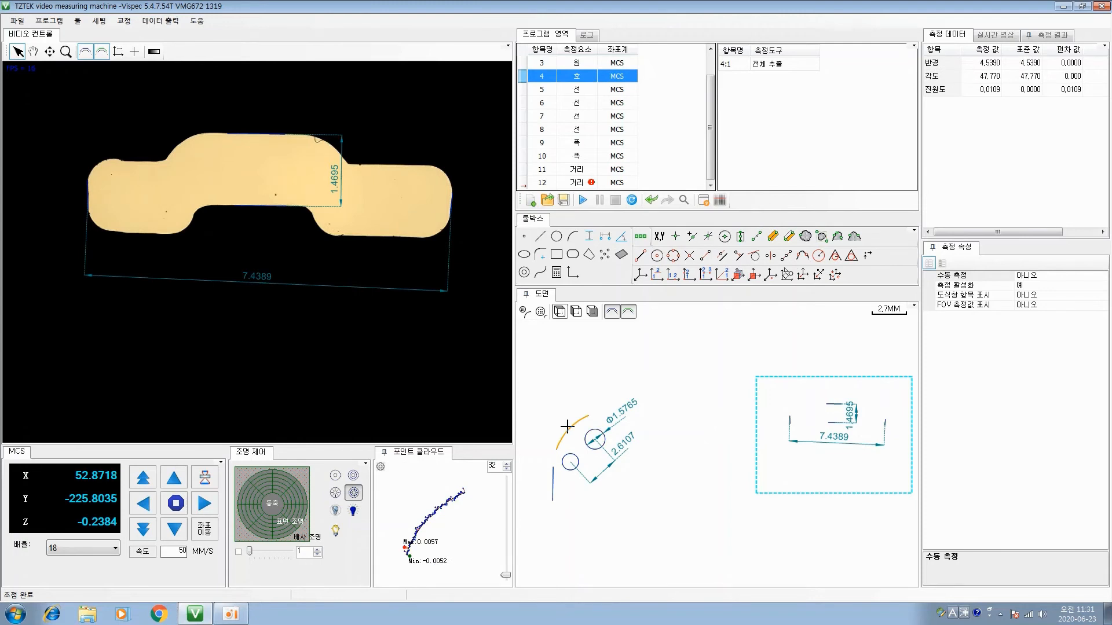
left_click(1036, 307)
left_click(1102, 307)
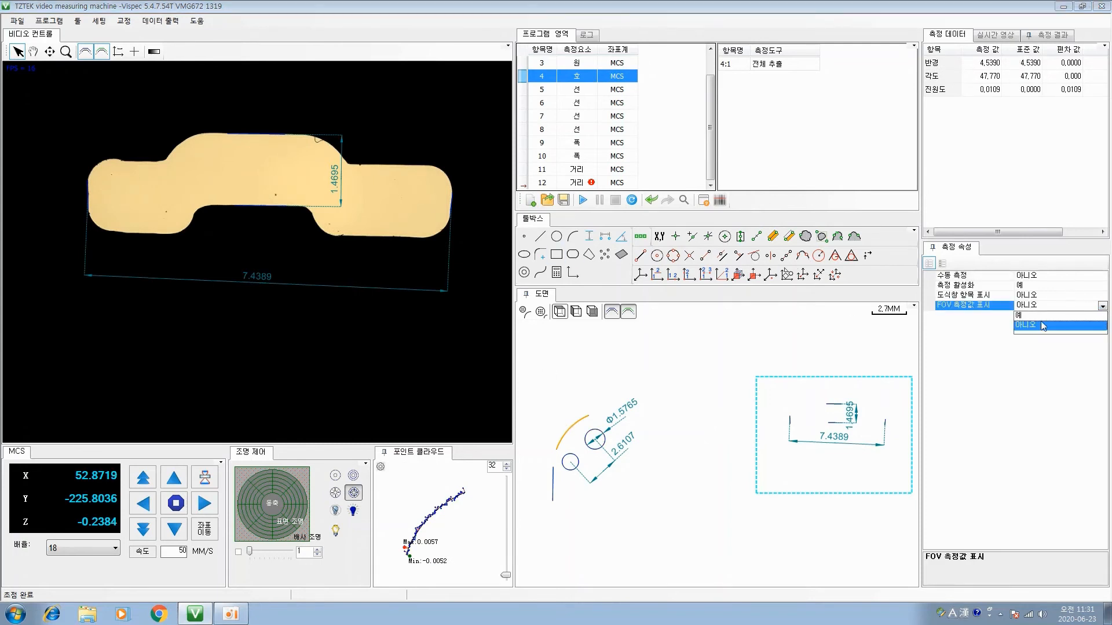
left_click(1041, 316)
left_click_drag(624, 470, 552, 412)
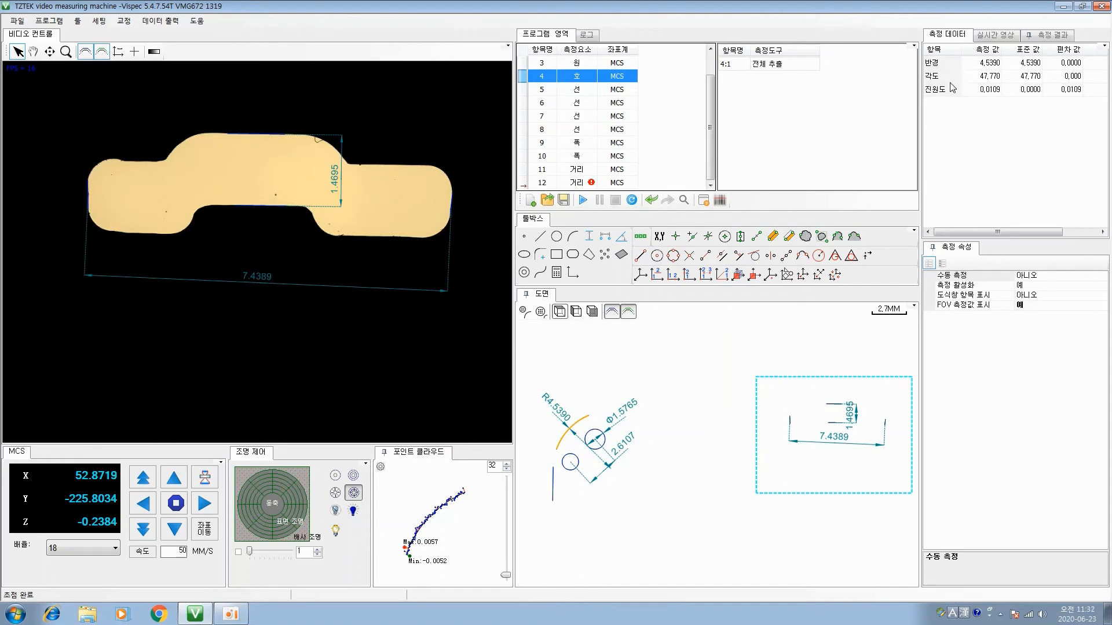
Check the measured data of the circle distance and line 8, and examine which line values the data display settings offer
left_click(574, 175)
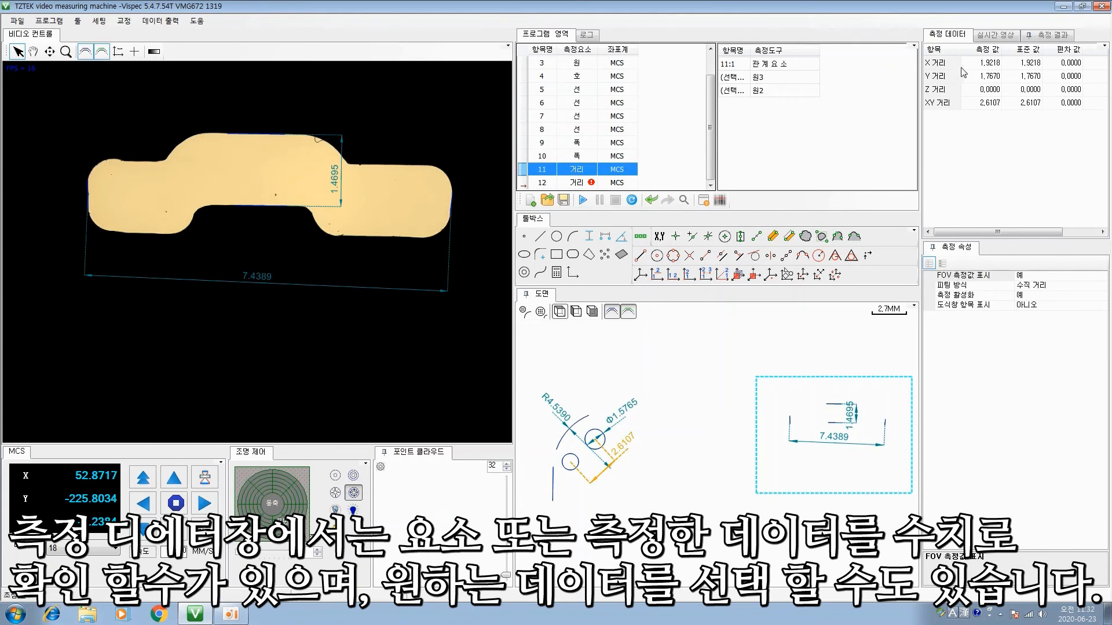
left_click(578, 133)
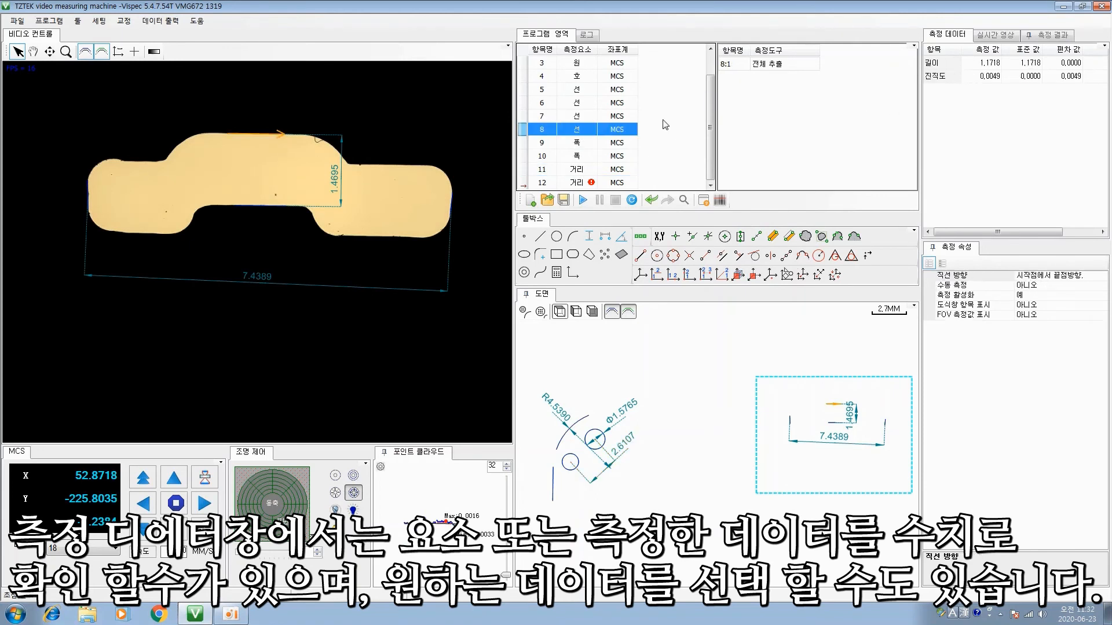
left_click(1103, 45)
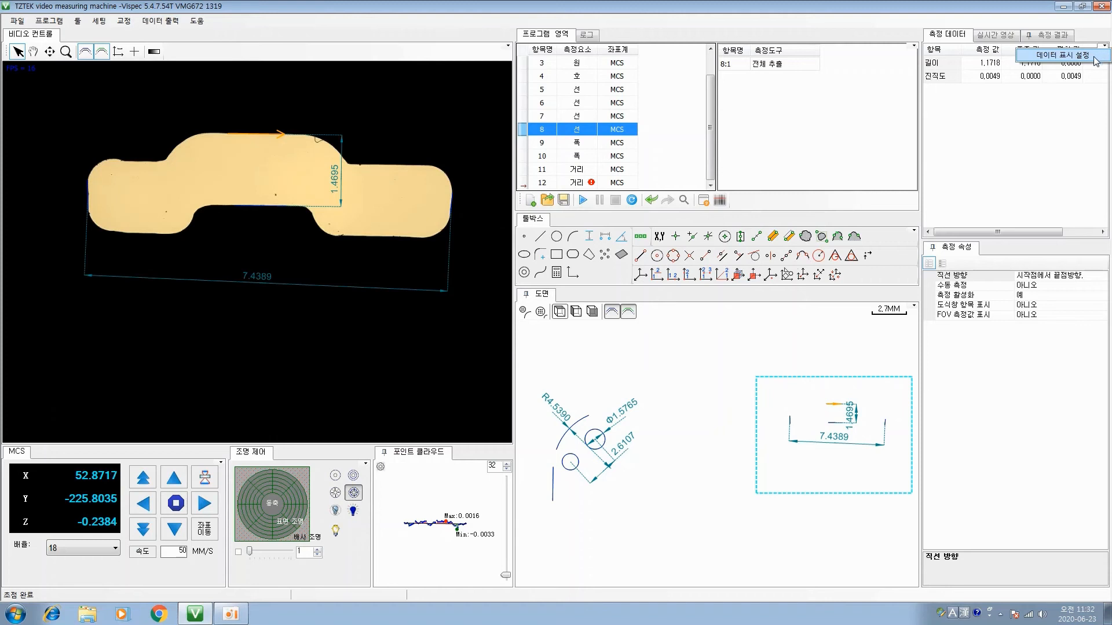
left_click(1094, 58)
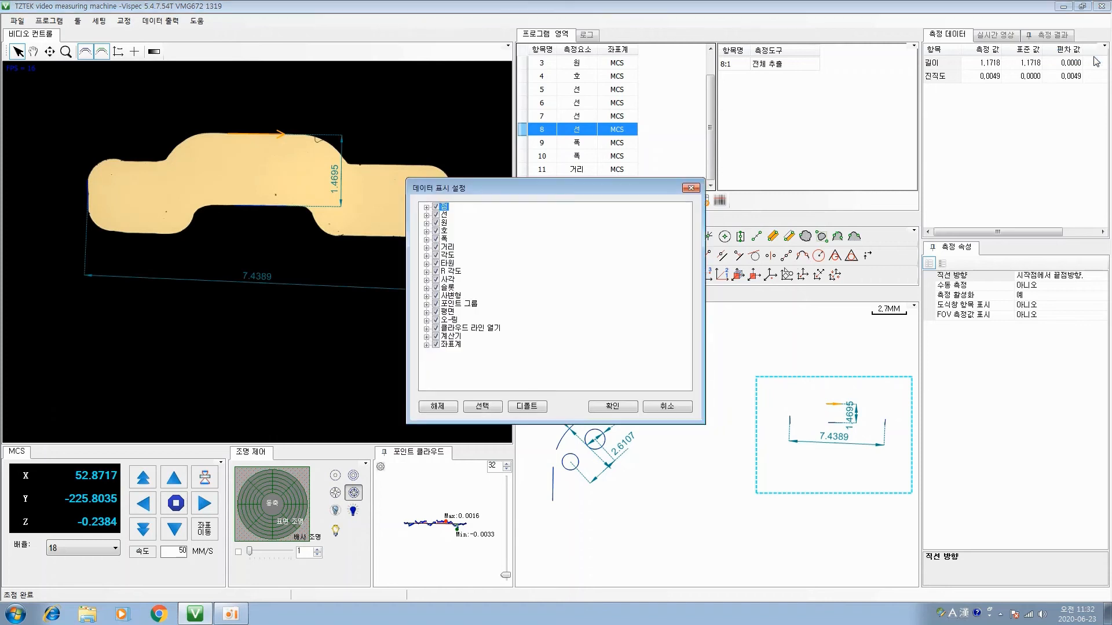
left_click(426, 215)
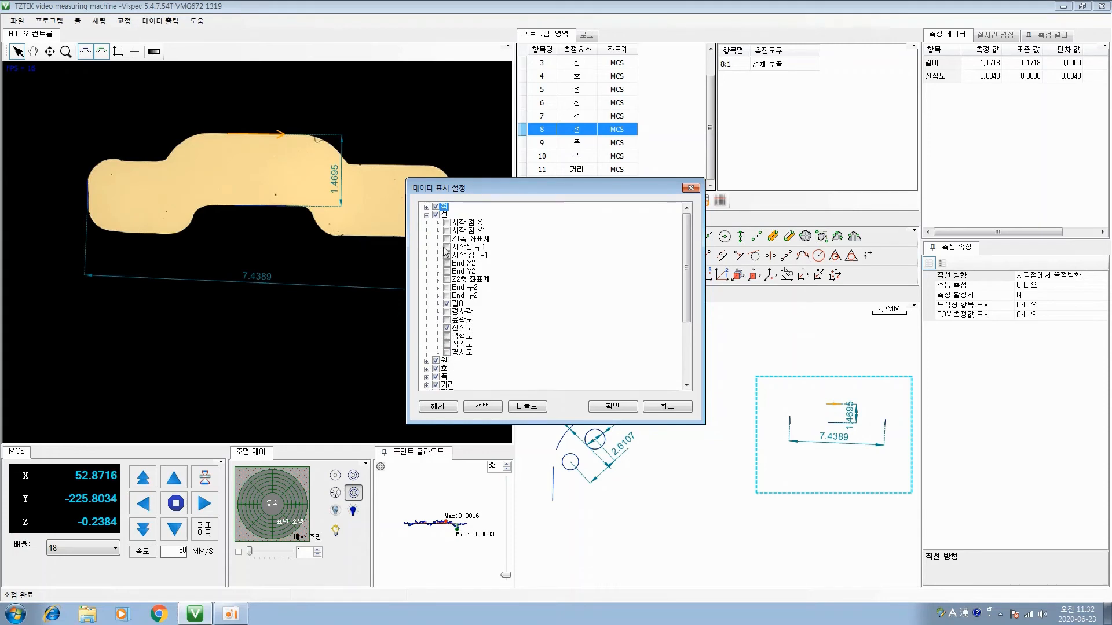
left_click(426, 215)
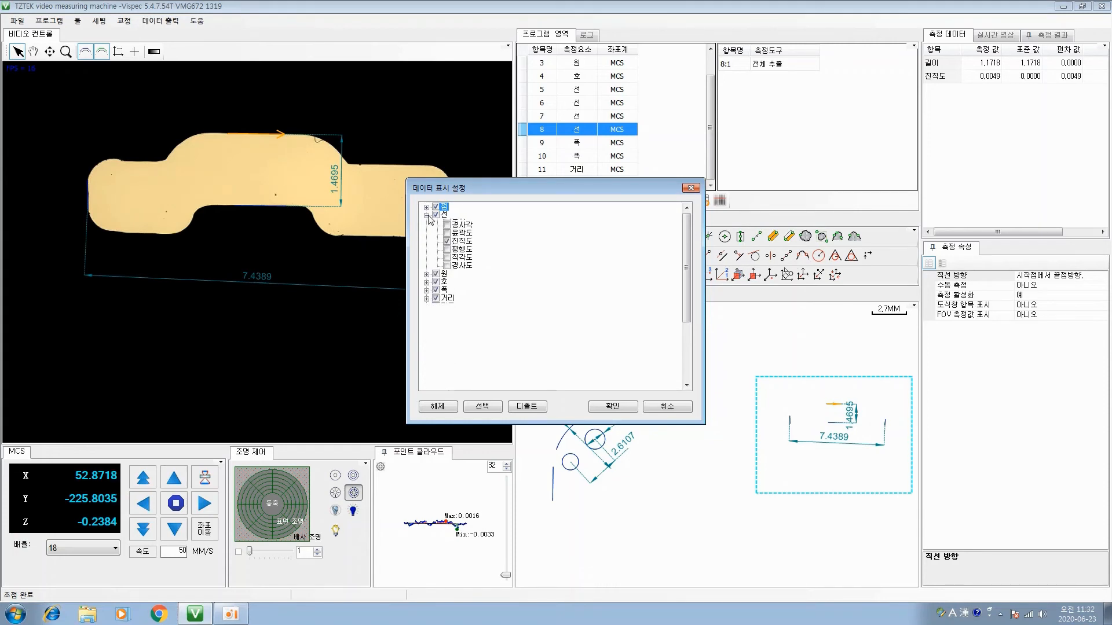
left_click(609, 406)
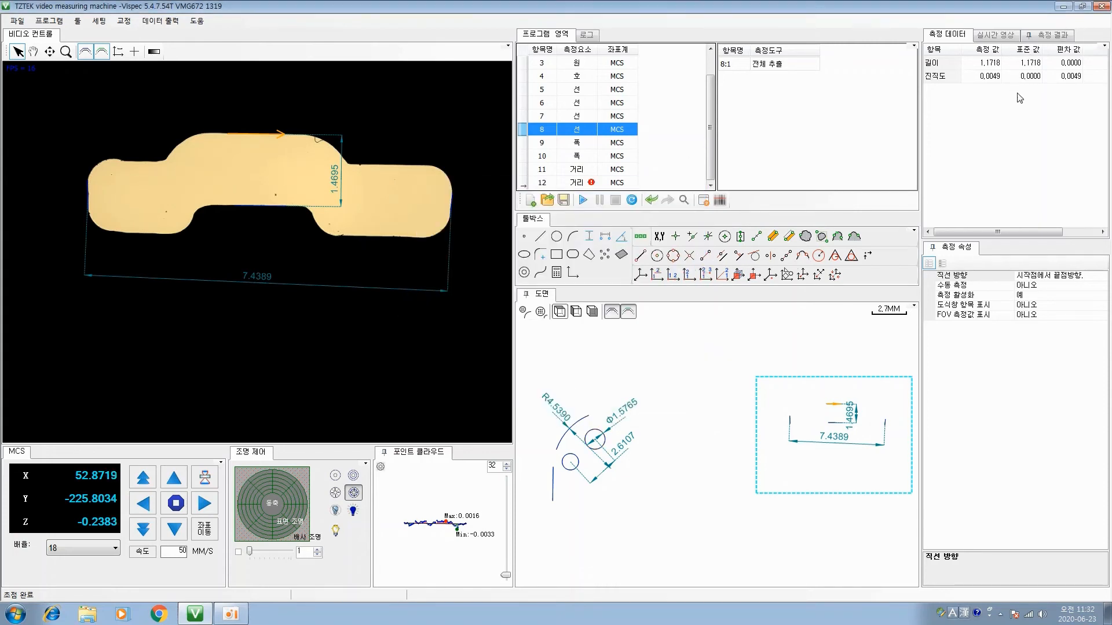
Enable parallelism (평행도) and perpendicularity (직각도) for line elements in the data display settings
left_click(1104, 47)
left_click(1068, 57)
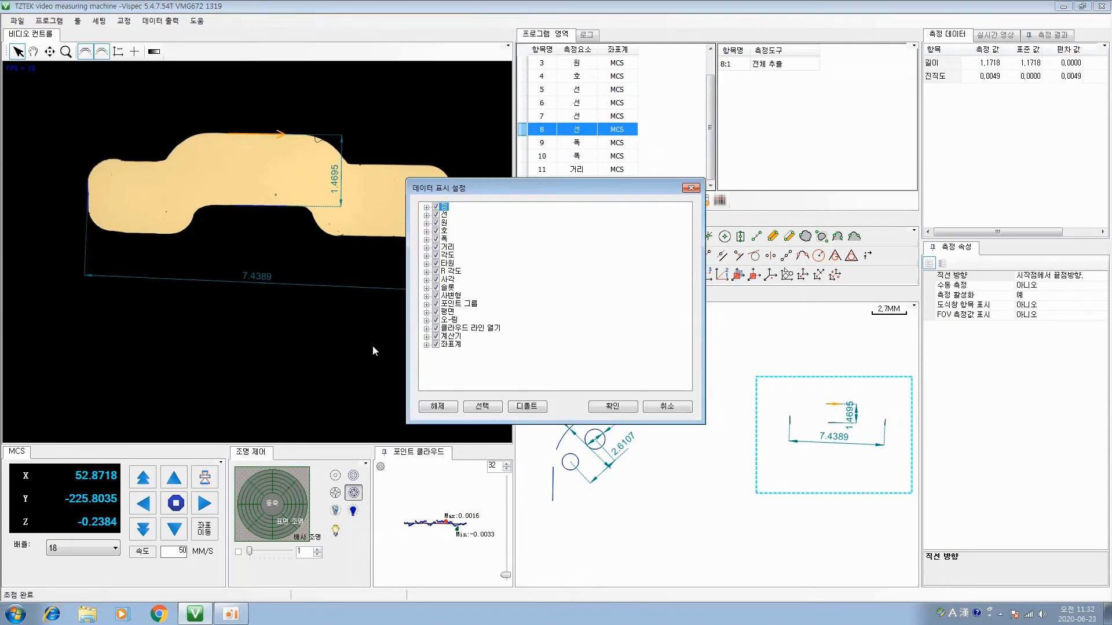
left_click(426, 215)
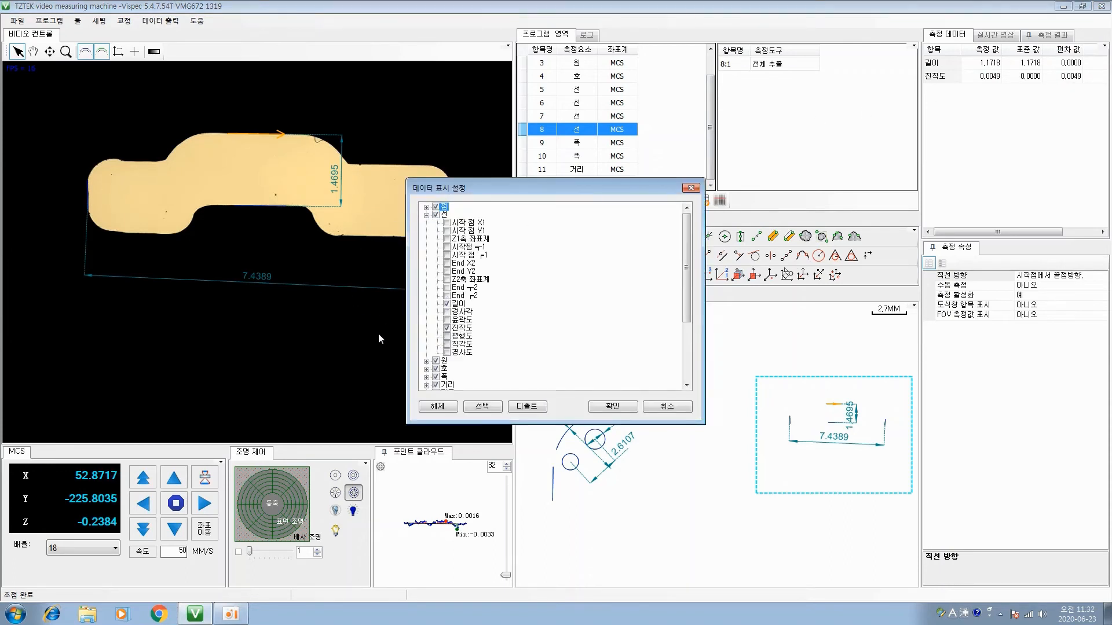
left_click(447, 345)
left_click(608, 409)
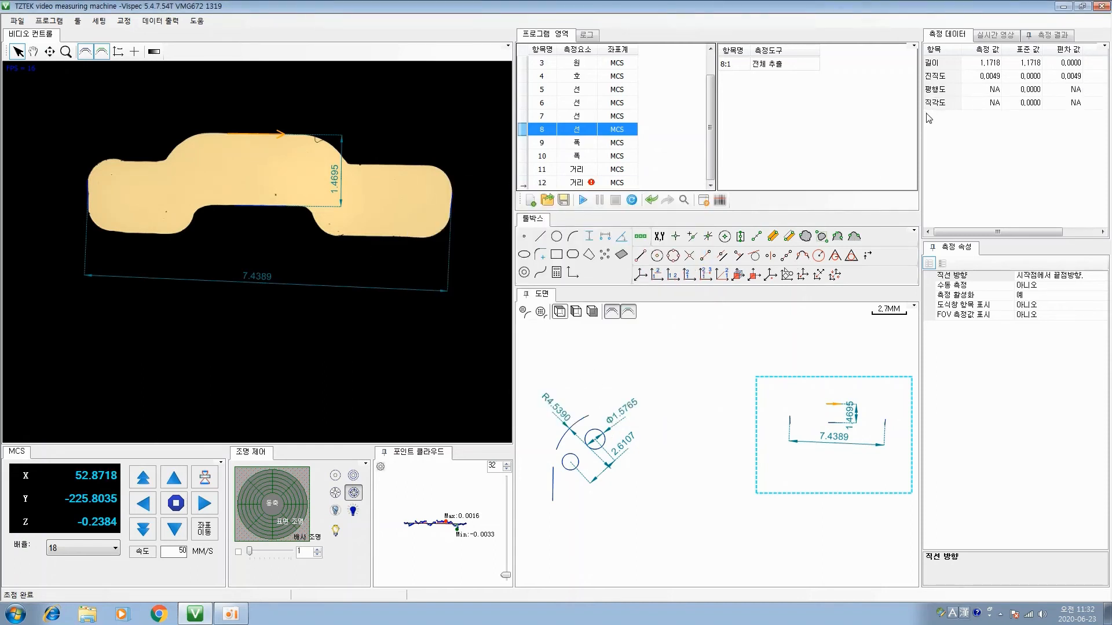
Delete the failed distance element 12 from the program list
left_click(595, 184)
key("Delete")
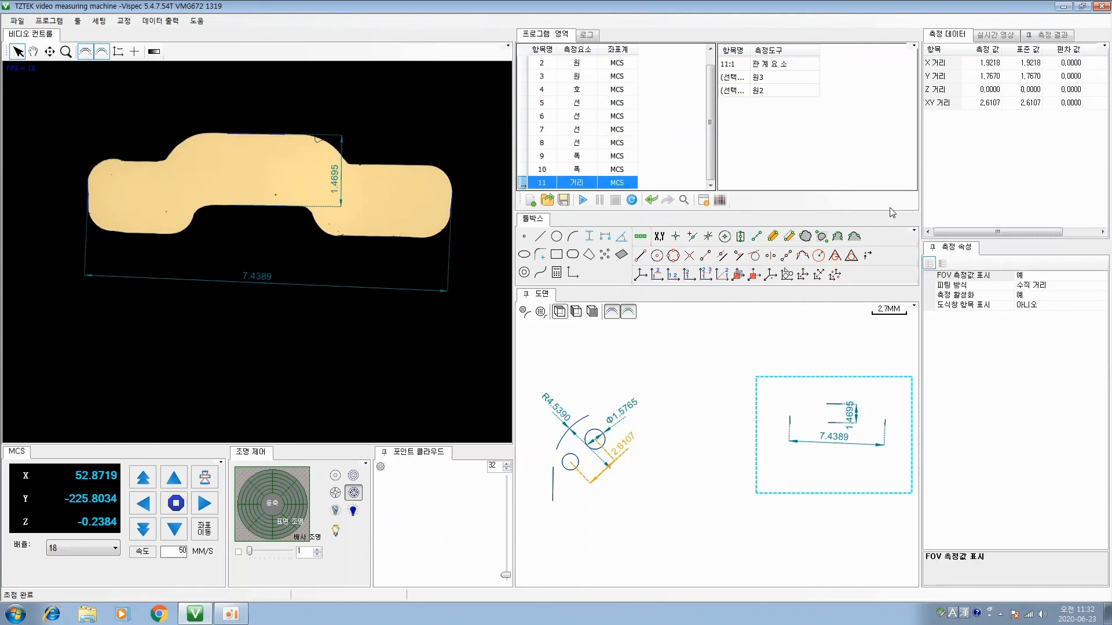
Examine the properties of line 5 and its full extraction tool (전체 추출) in both the detailed and basic property views
left_click(581, 106)
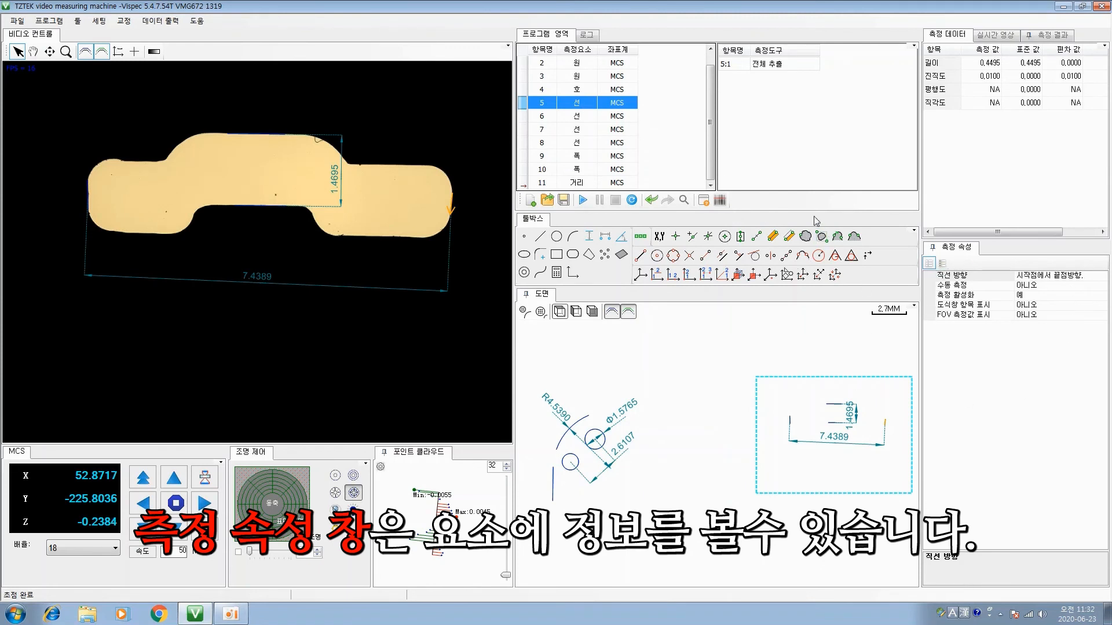
left_click(772, 68)
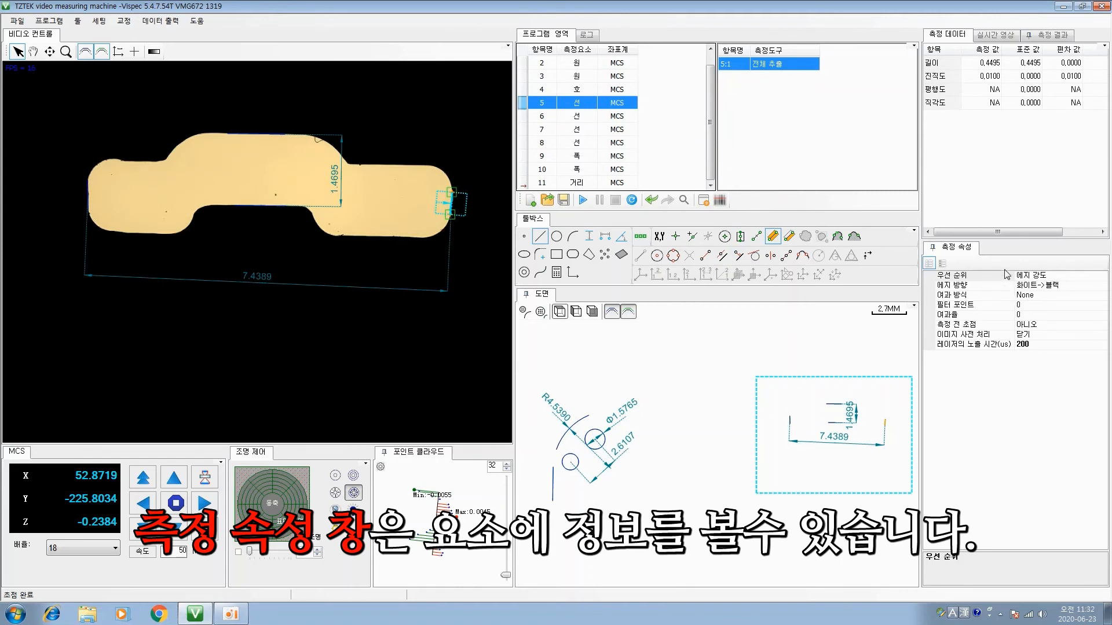
left_click(942, 264)
scroll(1102, 368, "down", 2)
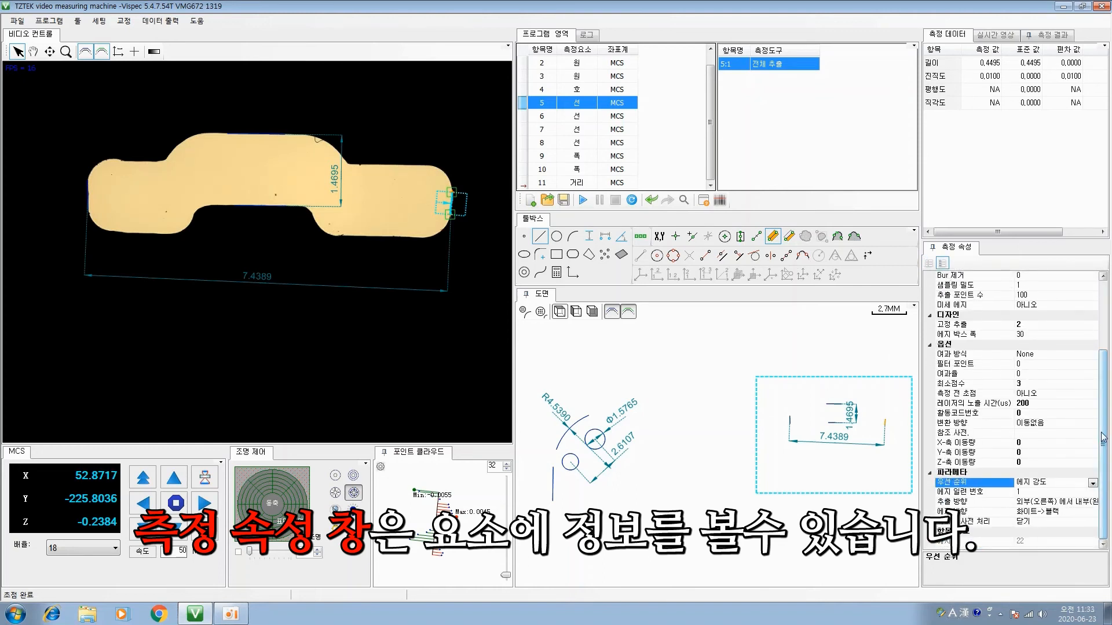
scroll(946, 274, "up", 3)
left_click(929, 264)
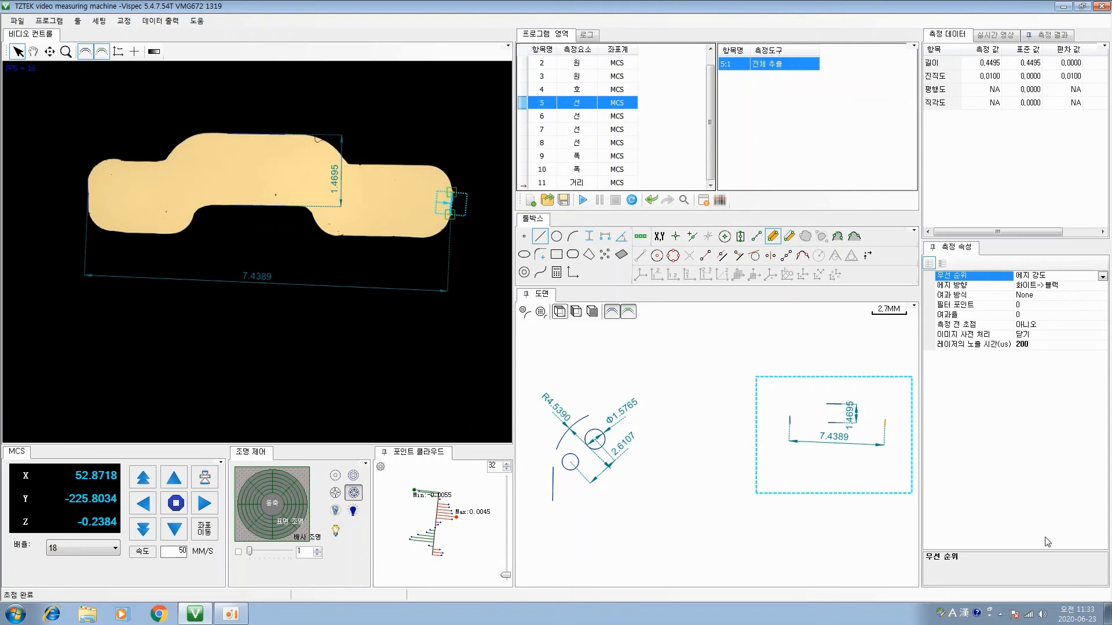
Move the stage to about X 53.93, Y -224.32 so that the slot shifts within the camera image
left_click(614, 478)
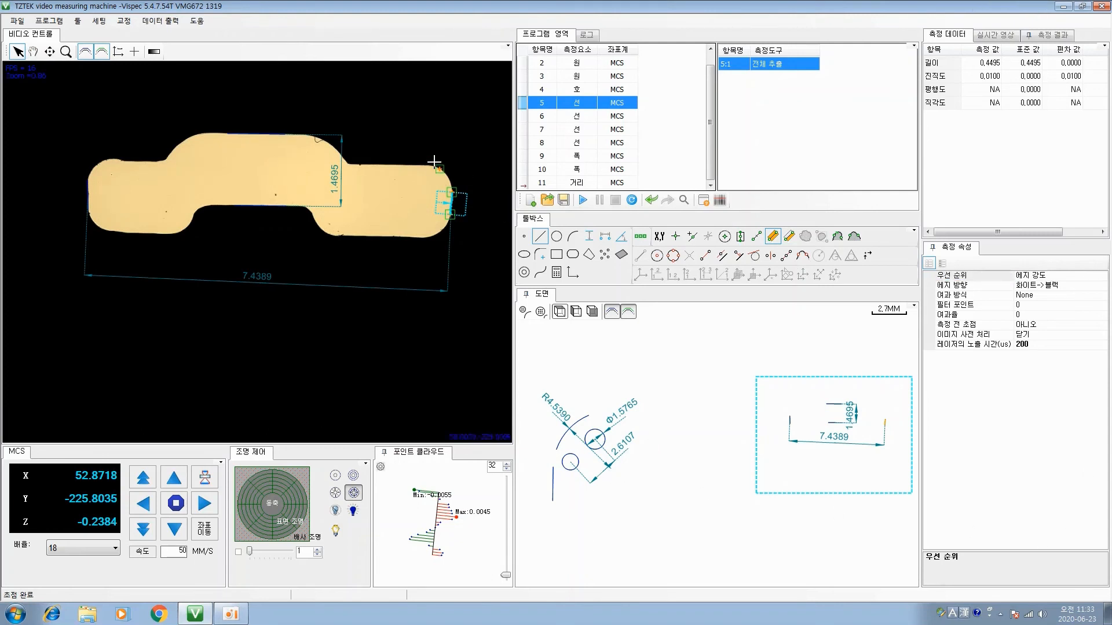
left_click_drag(192, 177, 267, 281)
left_click_drag(322, 134, 199, 138)
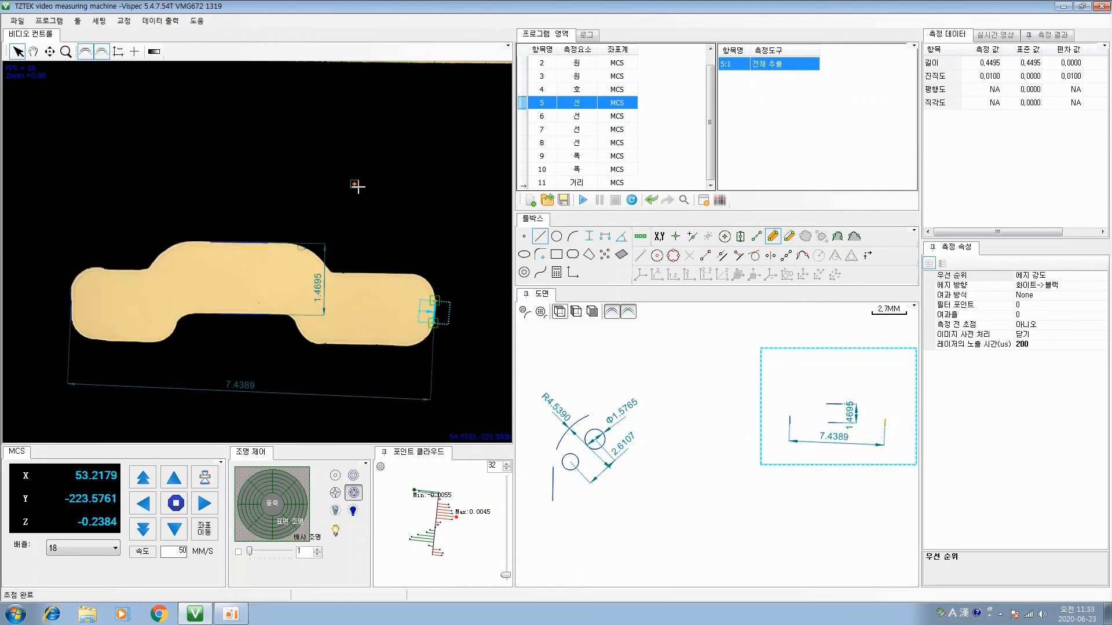
left_click_drag(417, 223, 365, 160)
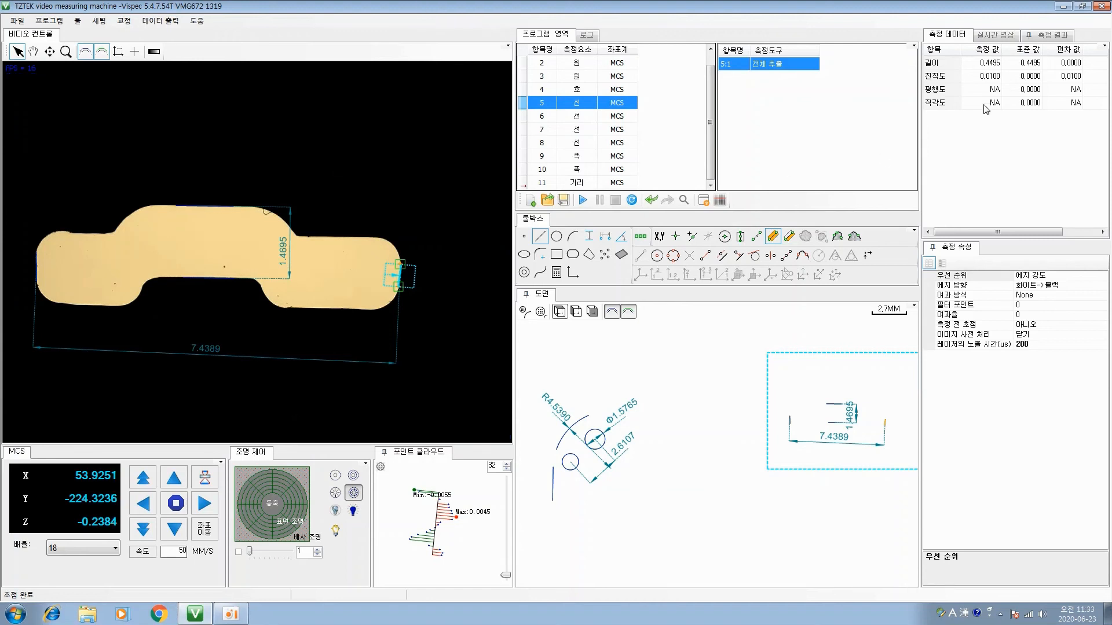
View the magnified live image around the pointer, and inspect the measurement results pane as an enlarged floating window before docking it back
left_click(996, 36)
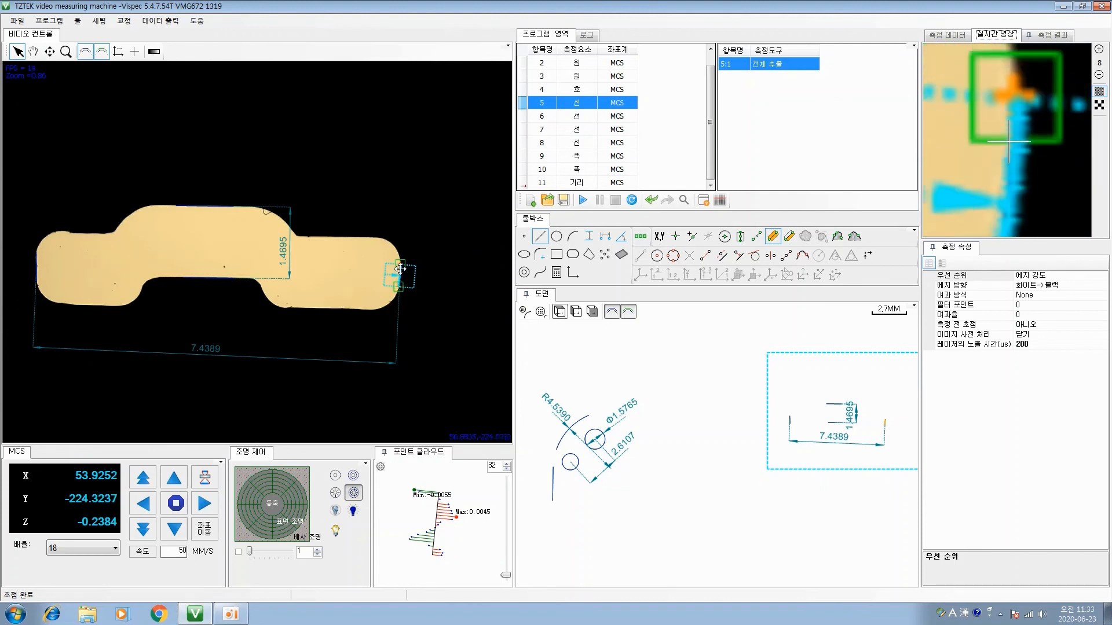
left_click(1100, 55)
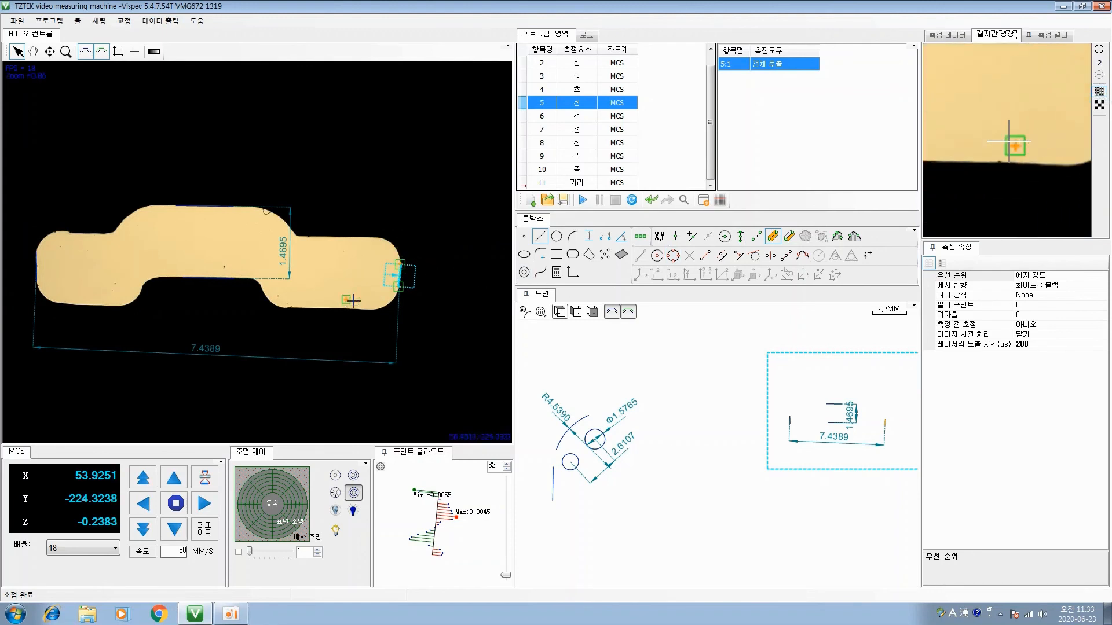
left_click(1064, 36)
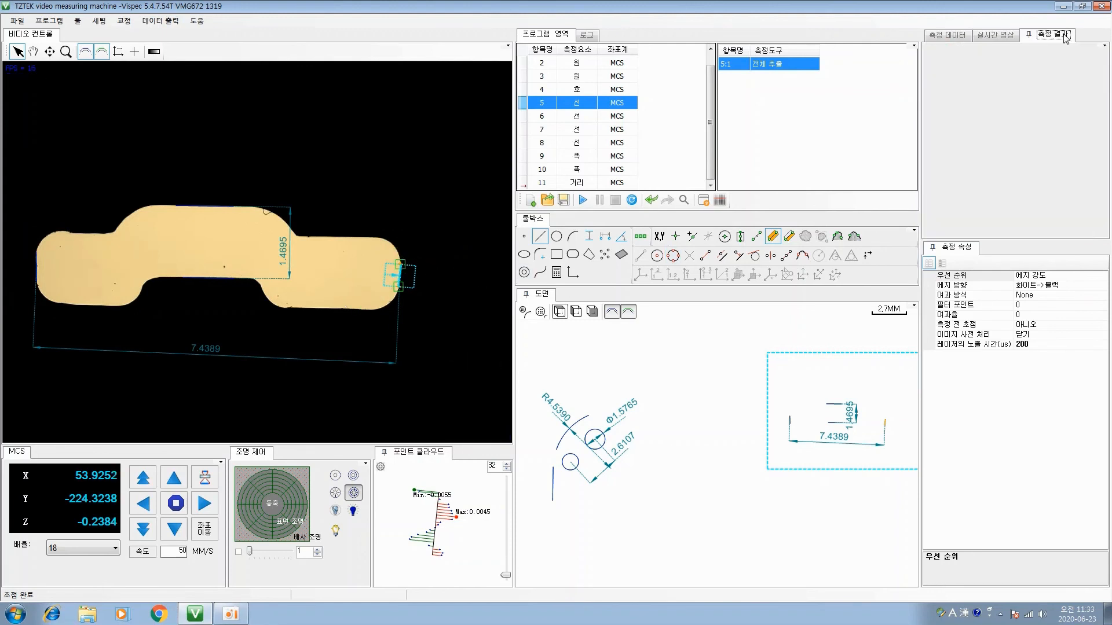
left_click_drag(693, 76, 551, 92)
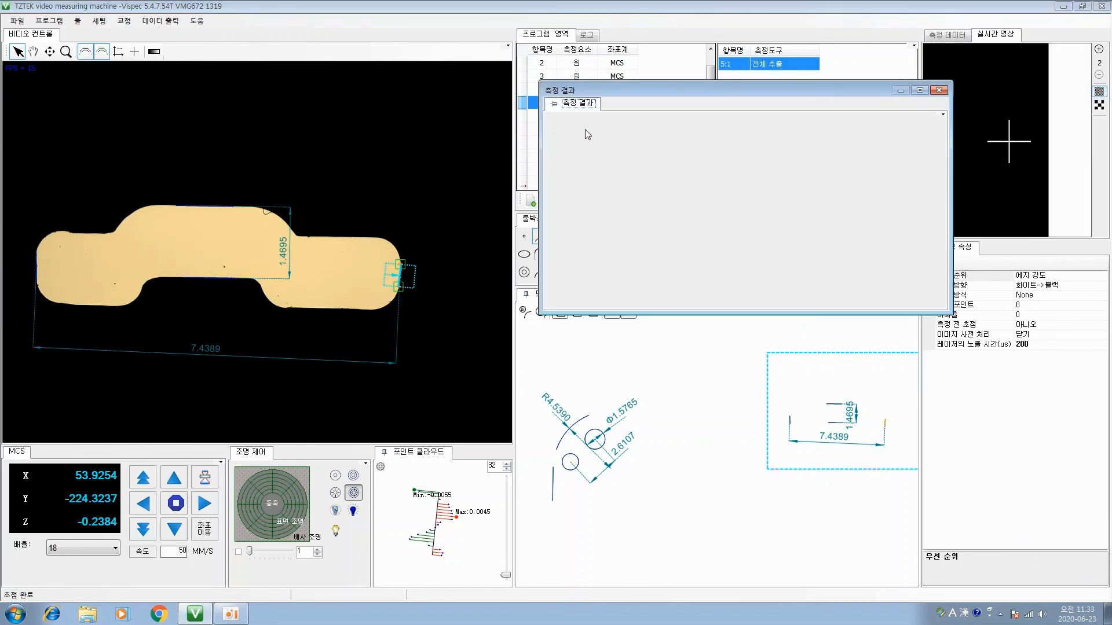
left_click_drag(662, 316, 658, 476)
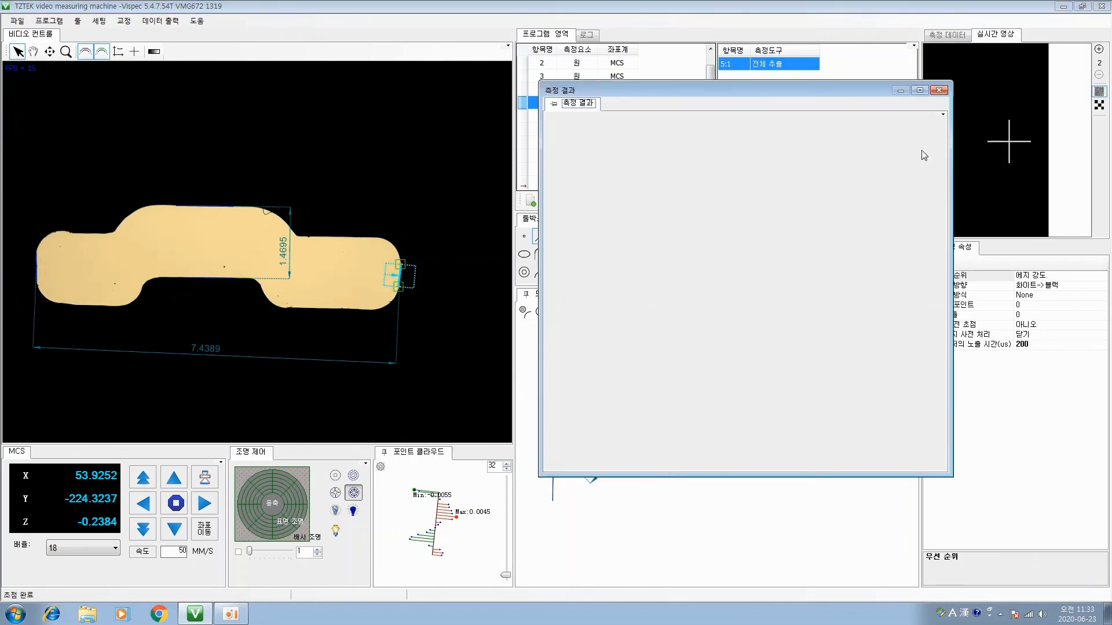
left_click(939, 90)
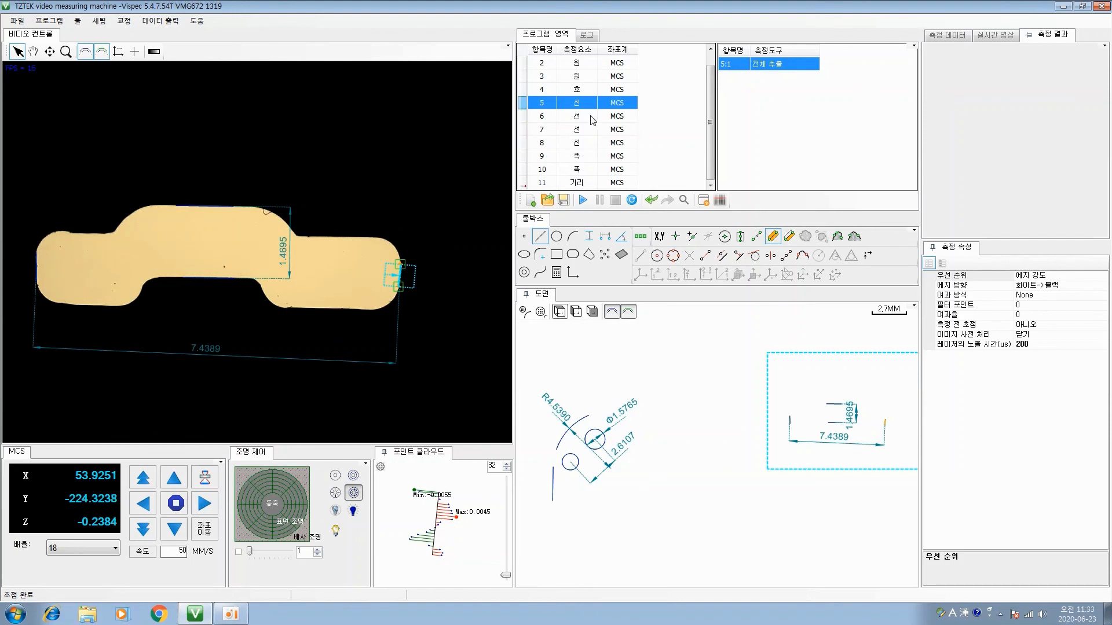
Look at the log before returning to the program element list, and look over the commands in the main menus
left_click(587, 36)
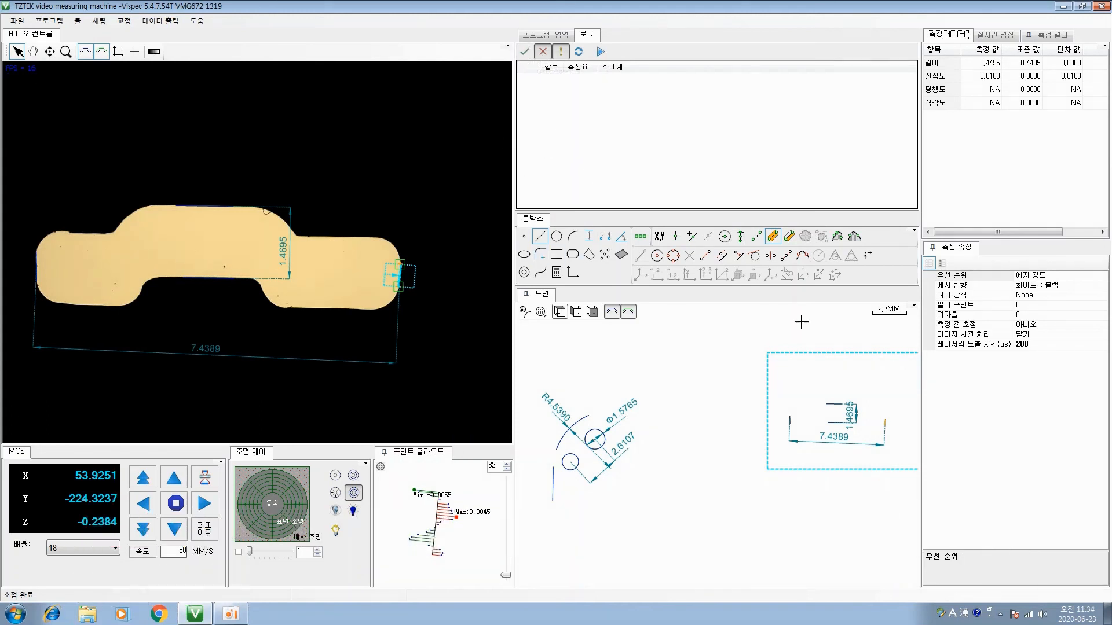
left_click(547, 35)
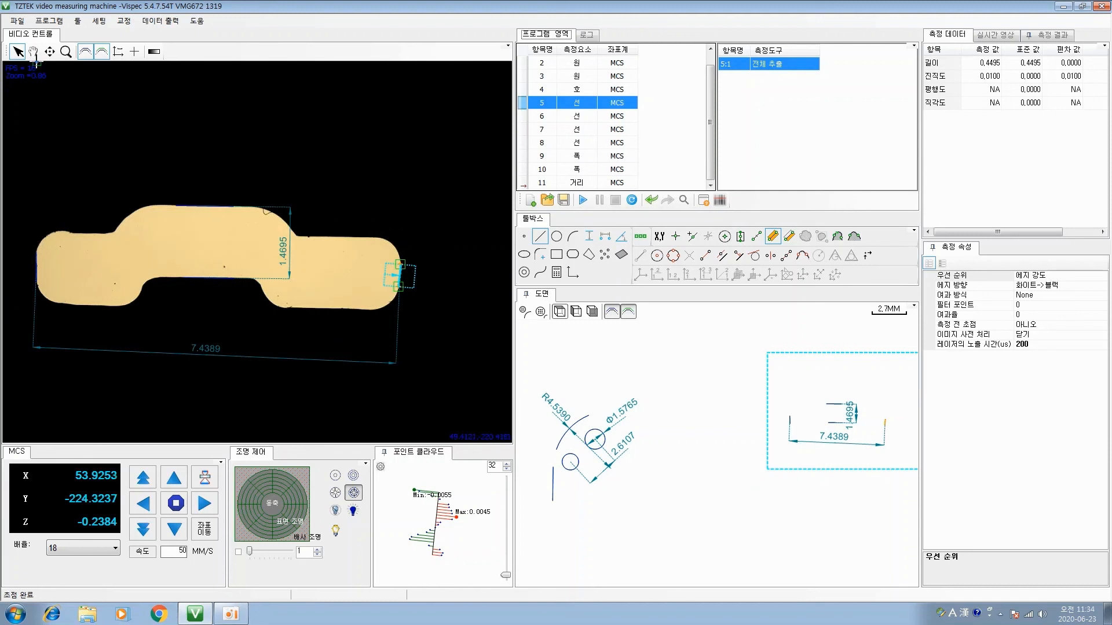
left_click(43, 22)
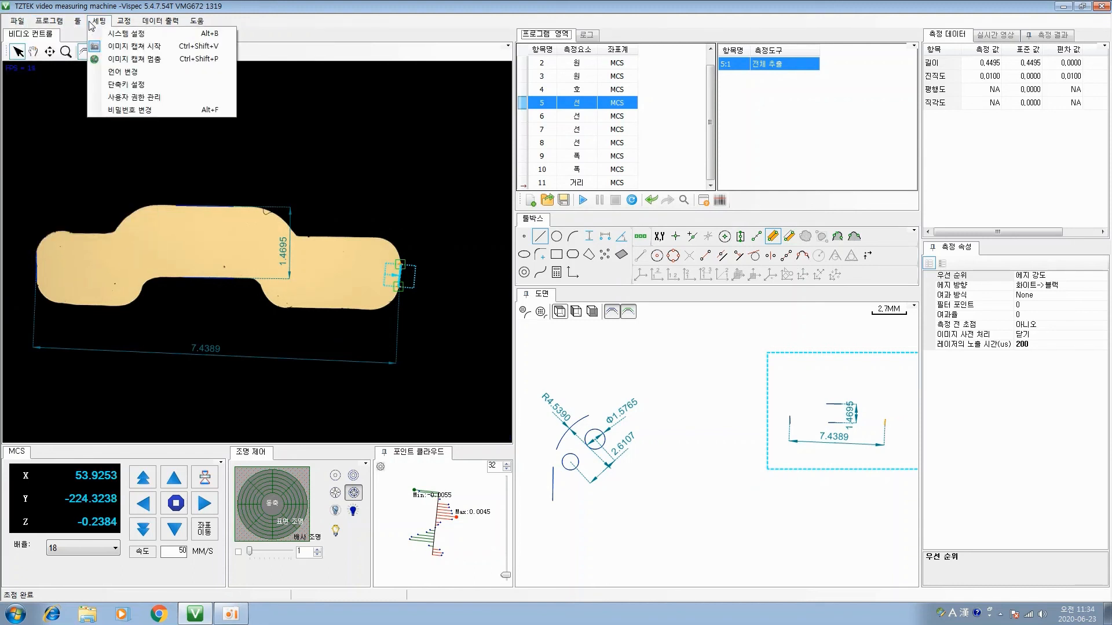
mouse_move(123, 26)
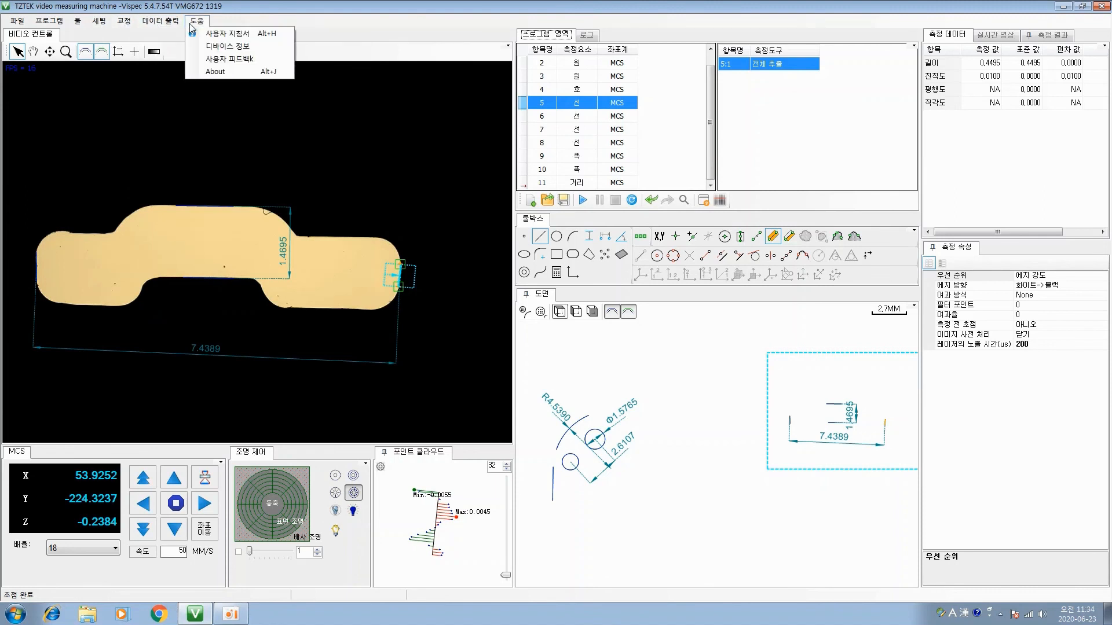
mouse_move(11, 22)
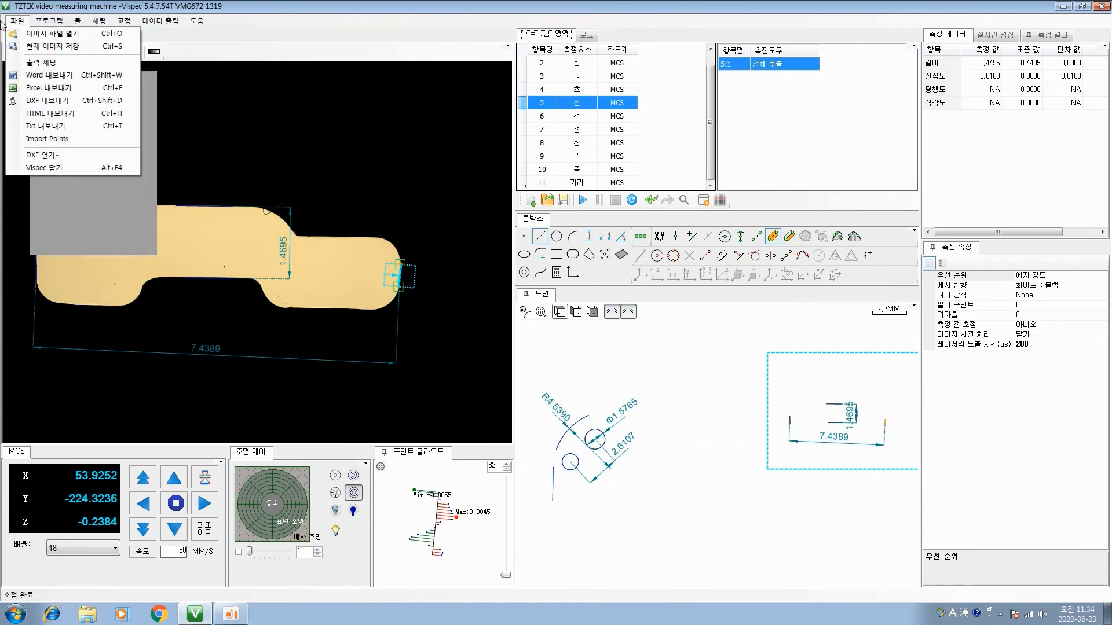
left_click(371, 32)
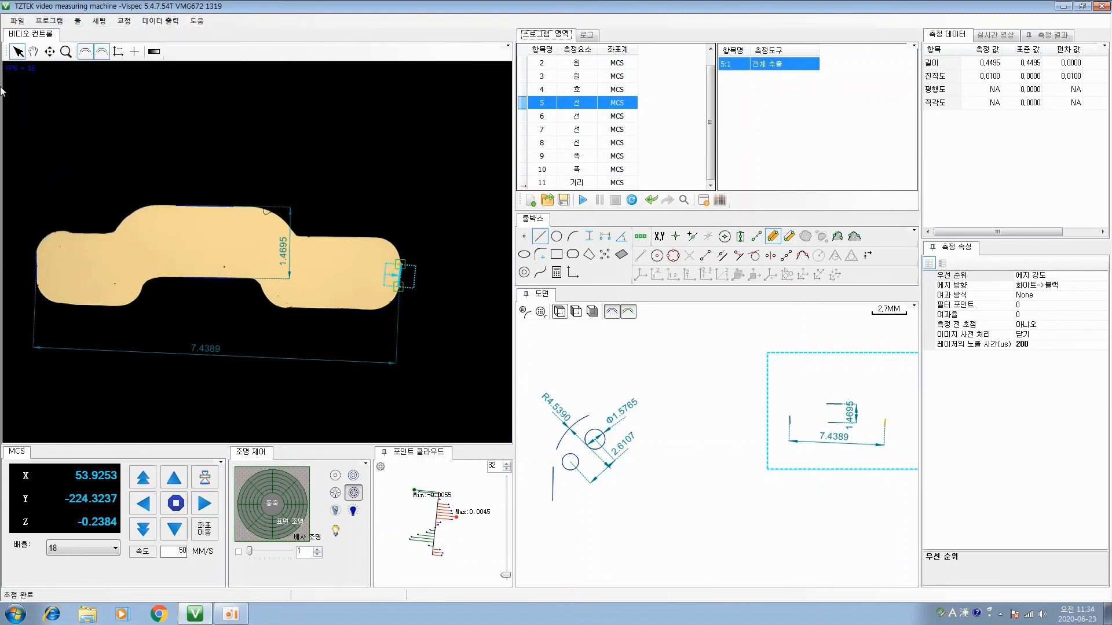